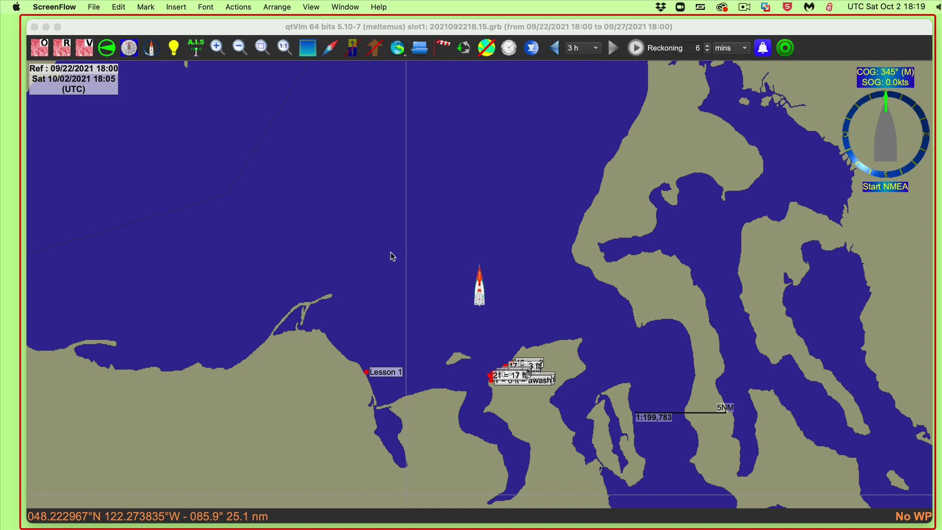
{"action": "left_click", "coordinate": [466, 146]}
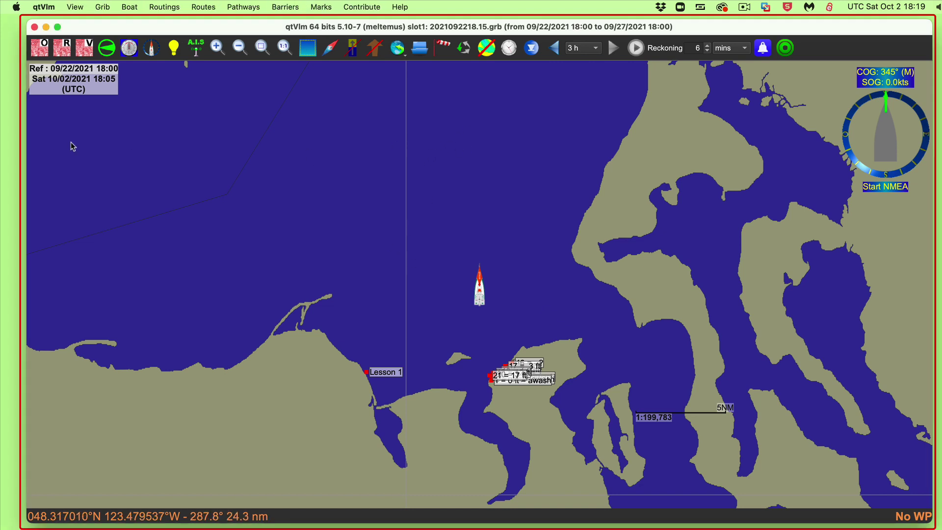
{"action": "left_click_drag", "start_coordinate": [468, 257], "coordinate": [340, 122]}
{"action": "left_click_drag", "start_coordinate": [417, 135], "coordinate": [455, 207]}
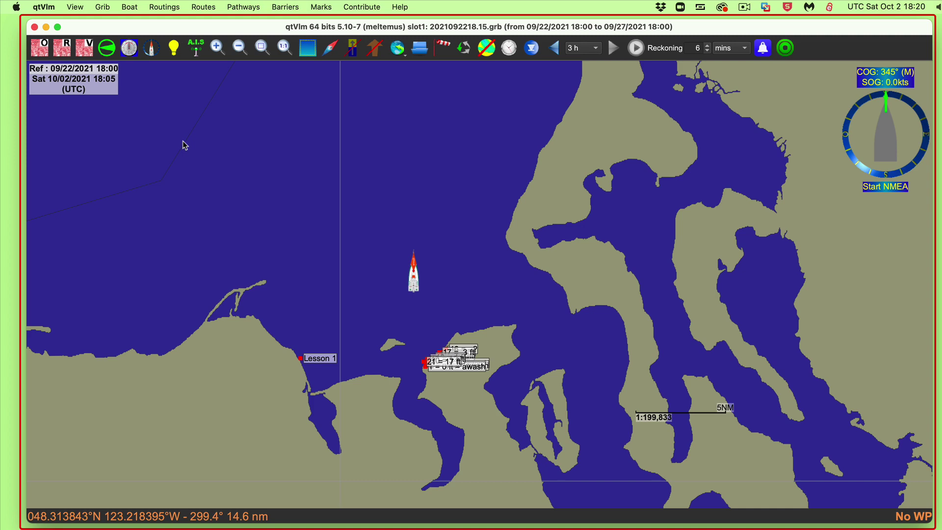
Open the list of raster and vector chart folders in the configuration
{"action": "key", "text": "super+comma"}
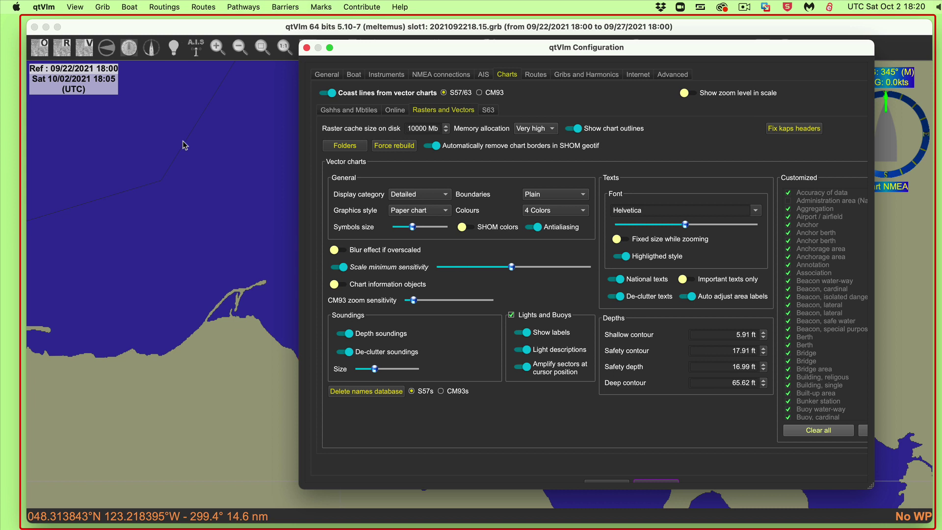
{"action": "left_click_drag", "start_coordinate": [520, 54], "coordinate": [458, 55]}
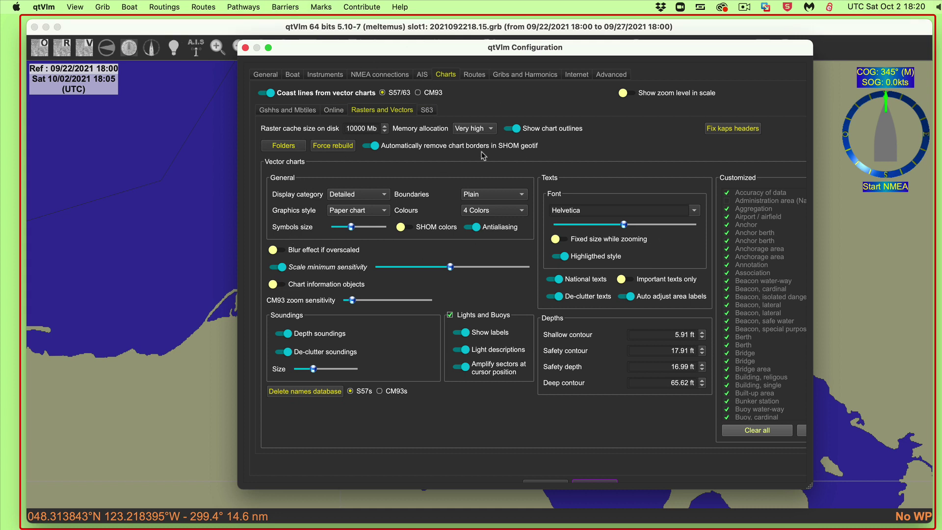
{"action": "left_click", "coordinate": [283, 148]}
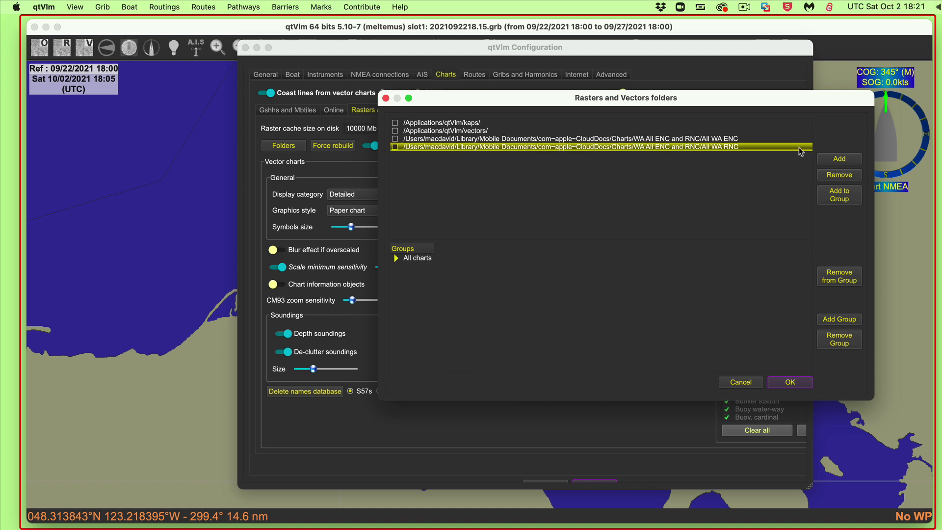
Start adding a chart folder and browse to the contents of Starpath_Training_Charts inside Charts in Documents
{"action": "left_click", "coordinate": [844, 165]}
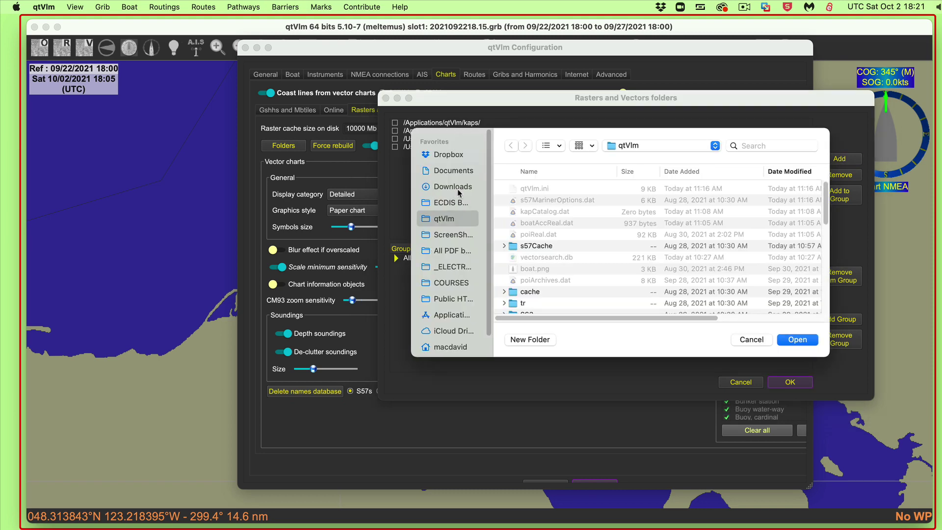
{"action": "left_click", "coordinate": [454, 171]}
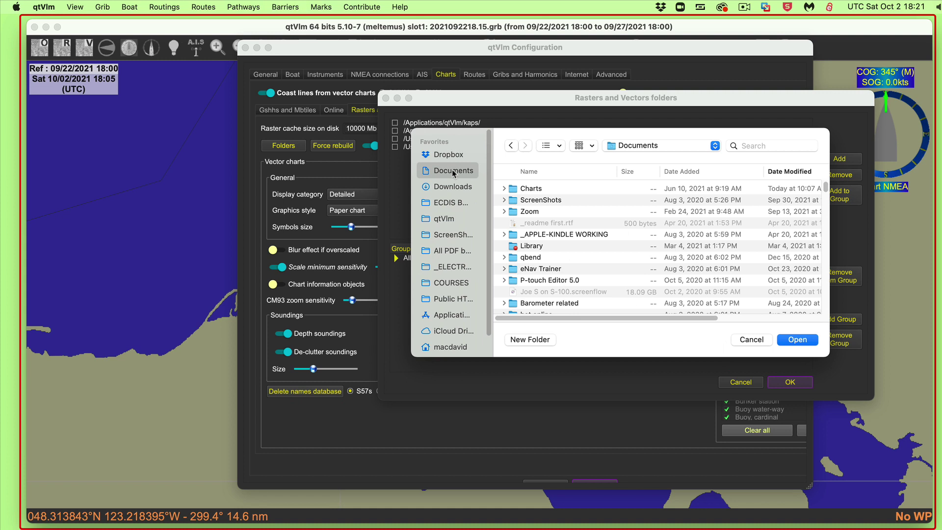
{"action": "left_click", "coordinate": [510, 189]}
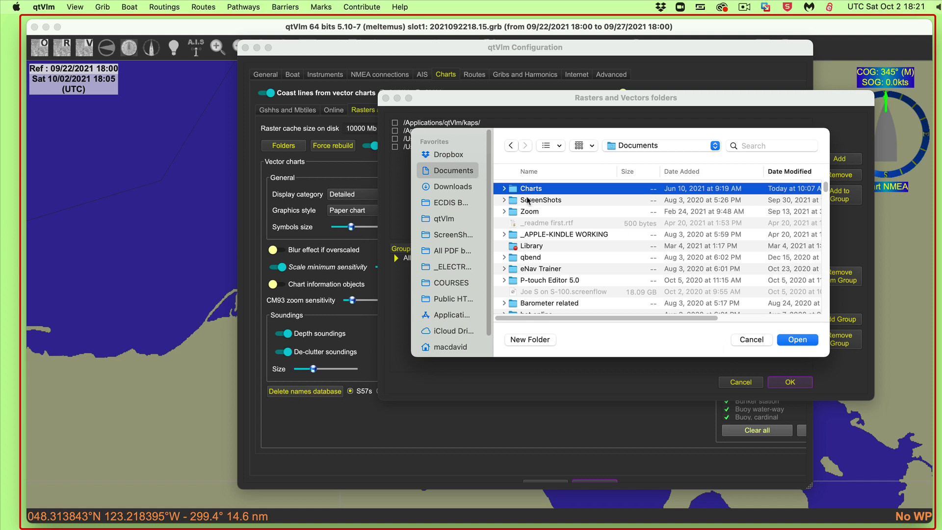
{"action": "left_click", "coordinate": [504, 189]}
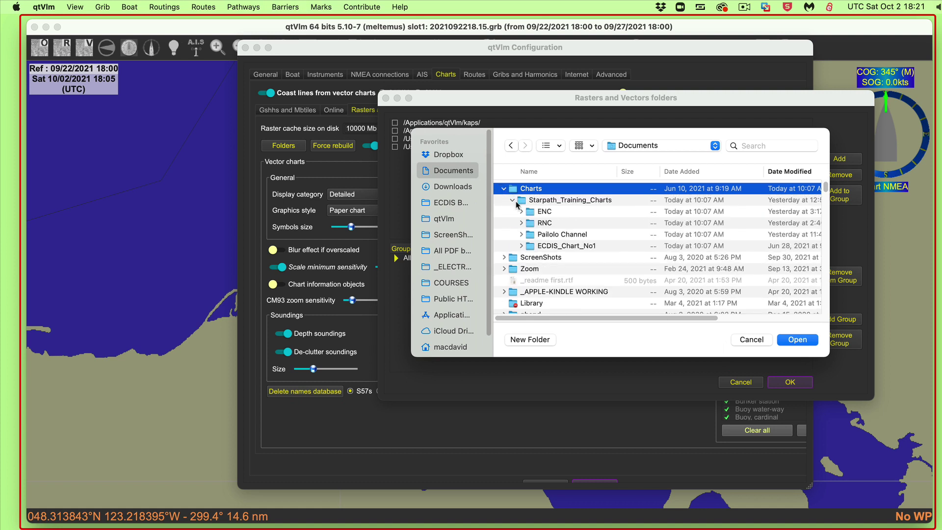
{"action": "left_click", "coordinate": [518, 201]}
{"action": "double_click", "coordinate": [517, 201]}
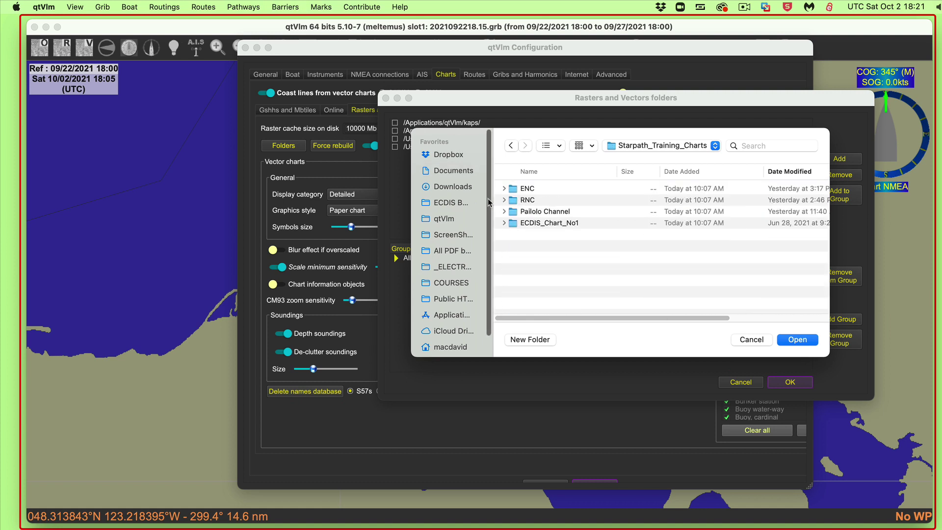
{"action": "left_click", "coordinate": [510, 146]}
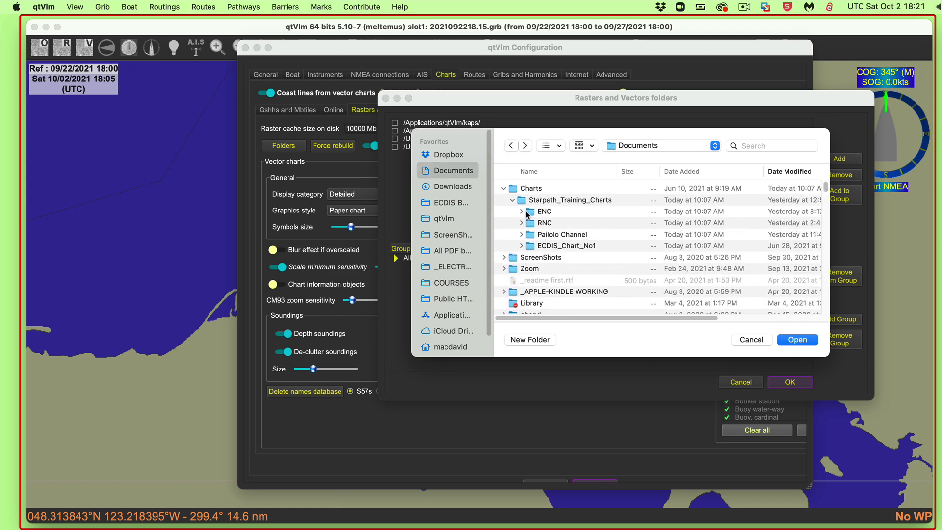
Examine the chart subfolders inside the ENC and RNC folders of Starpath_Training_Charts
{"action": "left_click", "coordinate": [531, 214]}
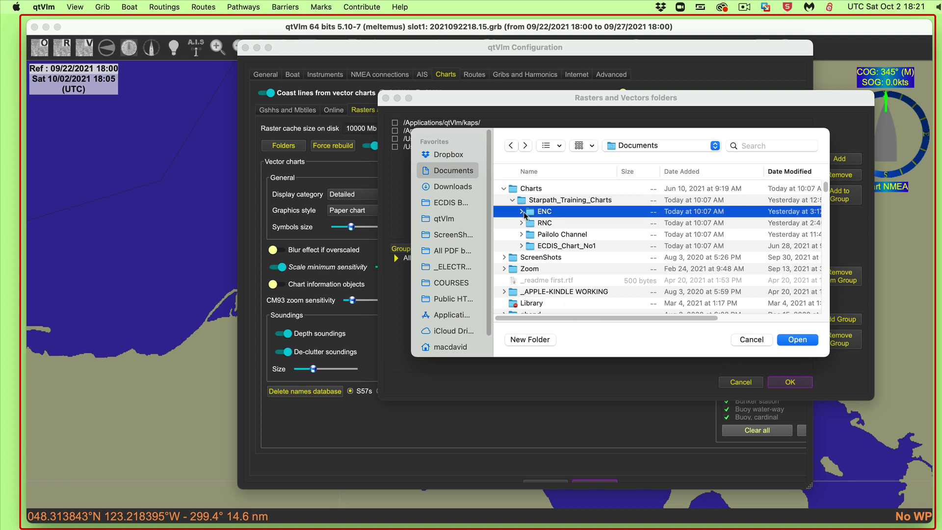
{"action": "left_click", "coordinate": [520, 211]}
{"action": "scroll", "coordinate": [553, 245], "scroll_direction": "down", "scroll_amount": 3}
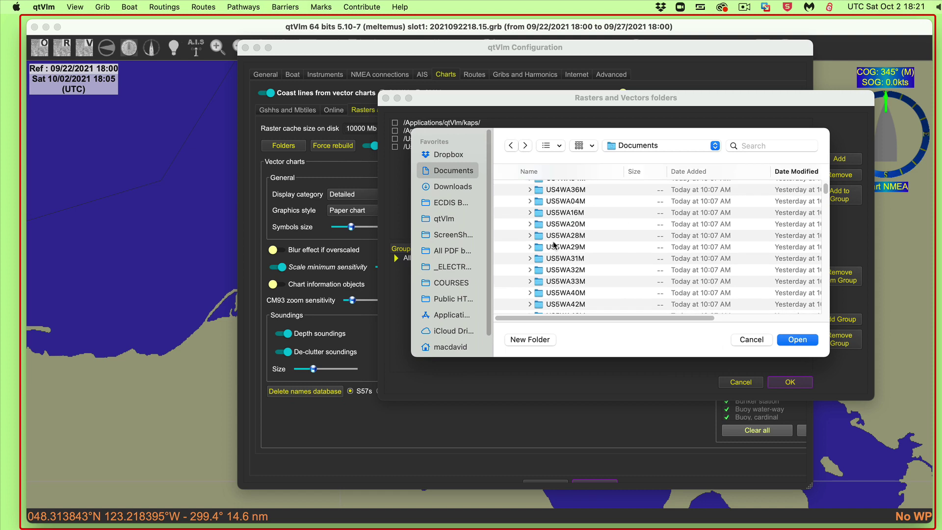
{"action": "scroll", "coordinate": [540, 231], "scroll_direction": "up", "scroll_amount": 3}
{"action": "left_click", "coordinate": [521, 212]}
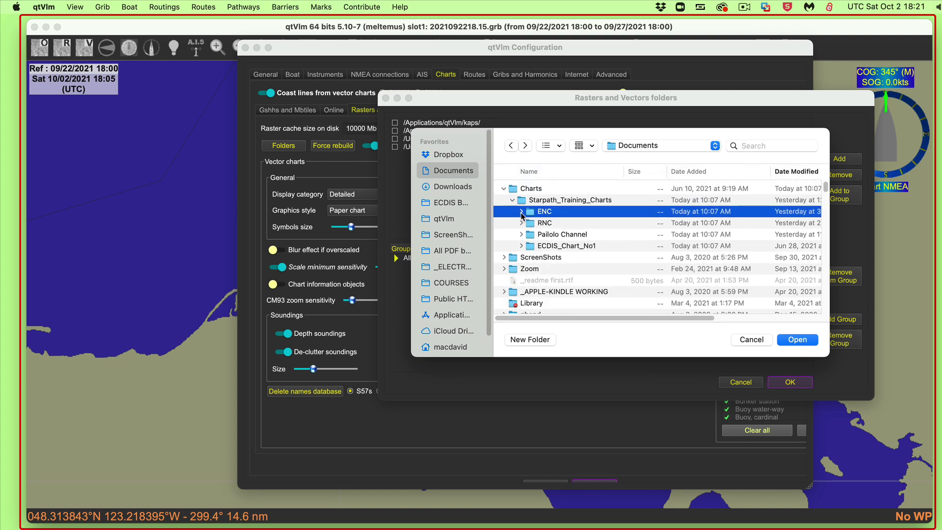
{"action": "left_click", "coordinate": [520, 223]}
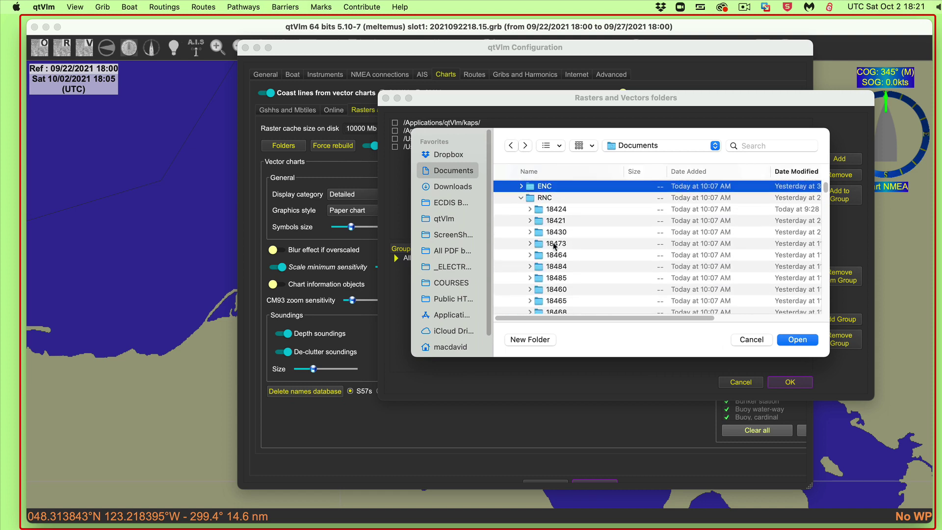
{"action": "scroll", "coordinate": [550, 241], "scroll_direction": "down", "scroll_amount": 10}
{"action": "scroll", "coordinate": [553, 253], "scroll_direction": "up", "scroll_amount": 3}
{"action": "scroll", "coordinate": [553, 253], "scroll_direction": "up", "scroll_amount": 8}
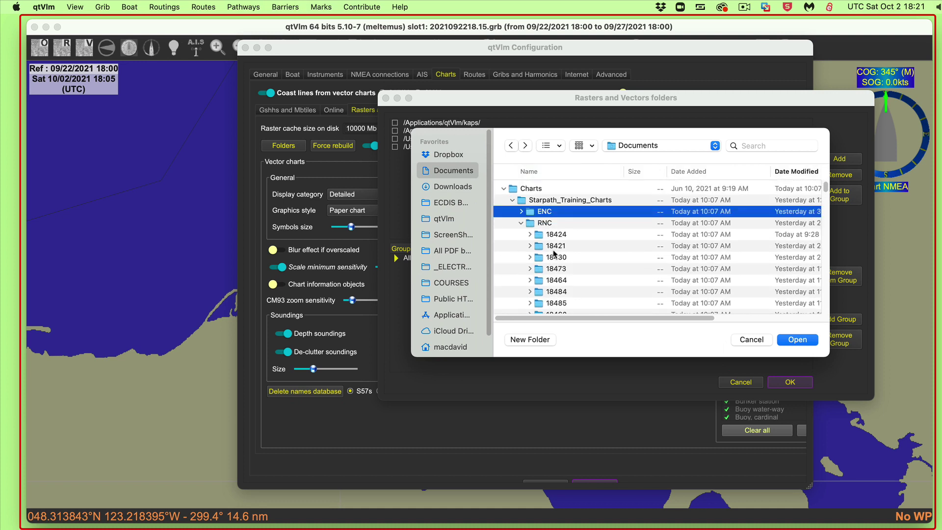
{"action": "left_click", "coordinate": [520, 223]}
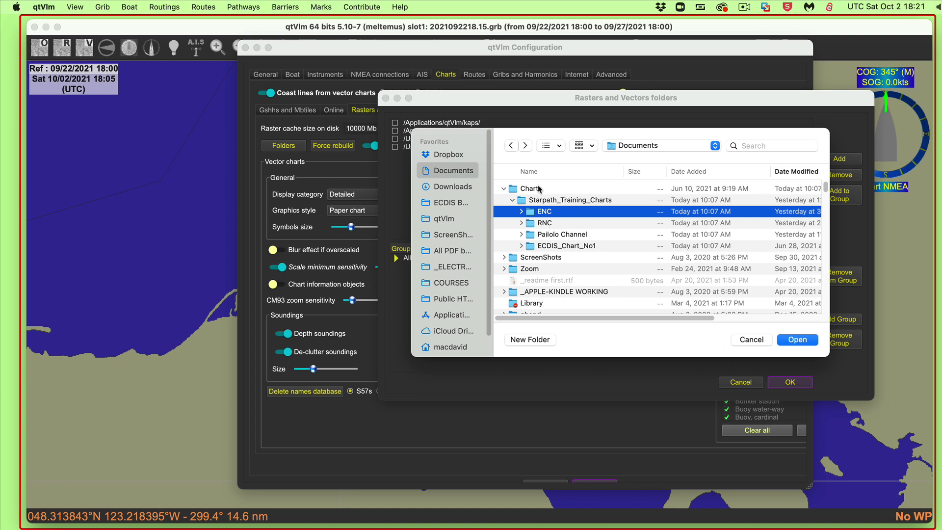
Add the whole Starpath_Training_Charts folder to the raster and vector chart folders and apply the configuration
{"action": "left_click", "coordinate": [519, 201]}
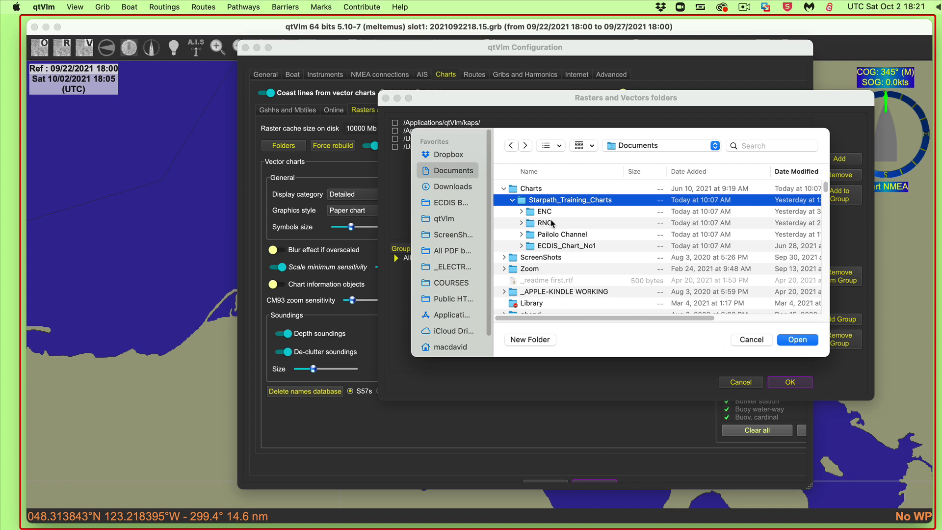
{"action": "left_click", "coordinate": [522, 235]}
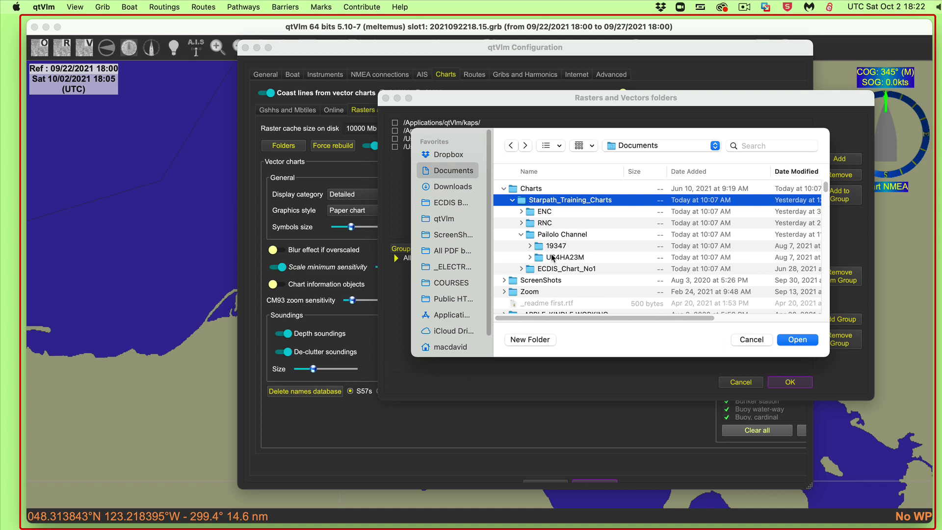
{"action": "left_click", "coordinate": [521, 235]}
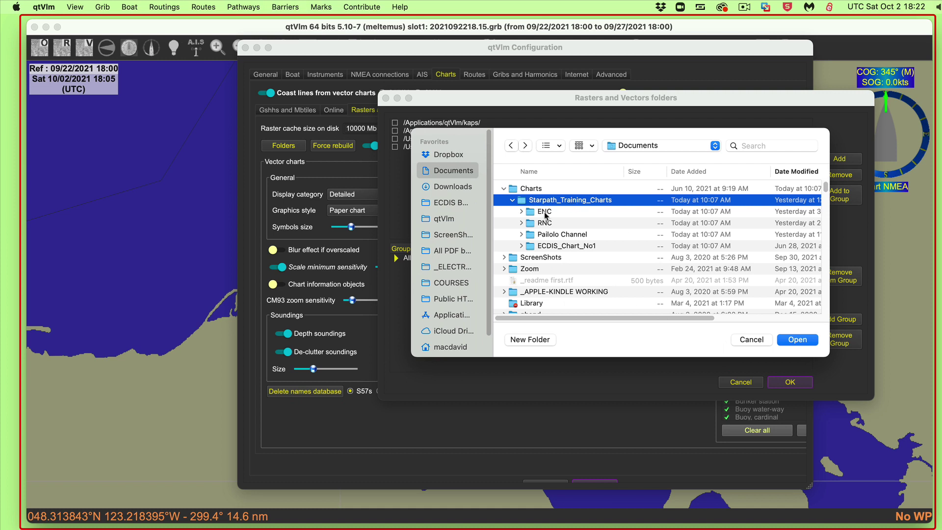
{"action": "left_click", "coordinate": [521, 214]}
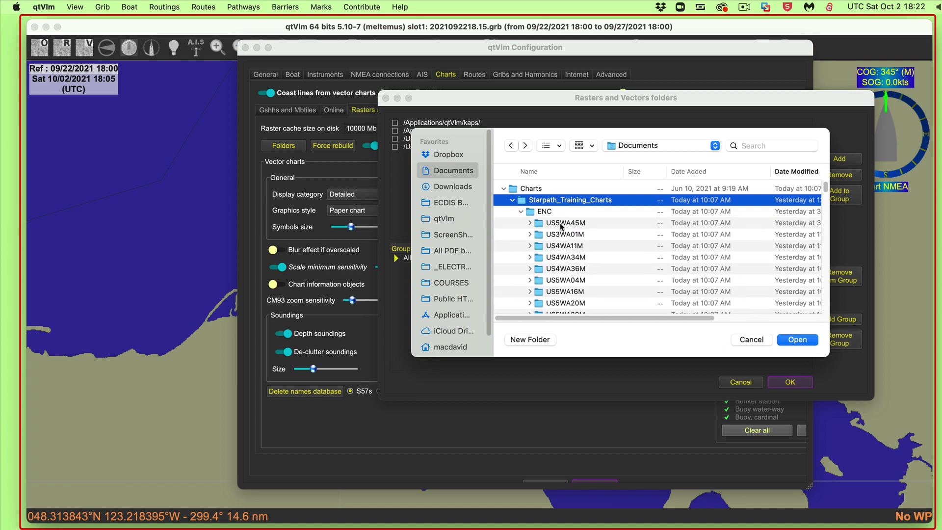
{"action": "left_click", "coordinate": [521, 211]}
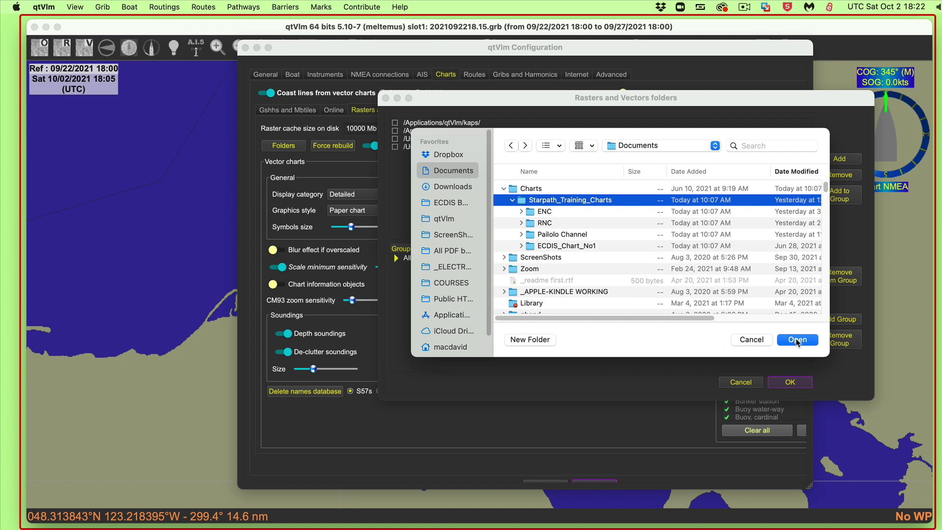
{"action": "left_click", "coordinate": [796, 339]}
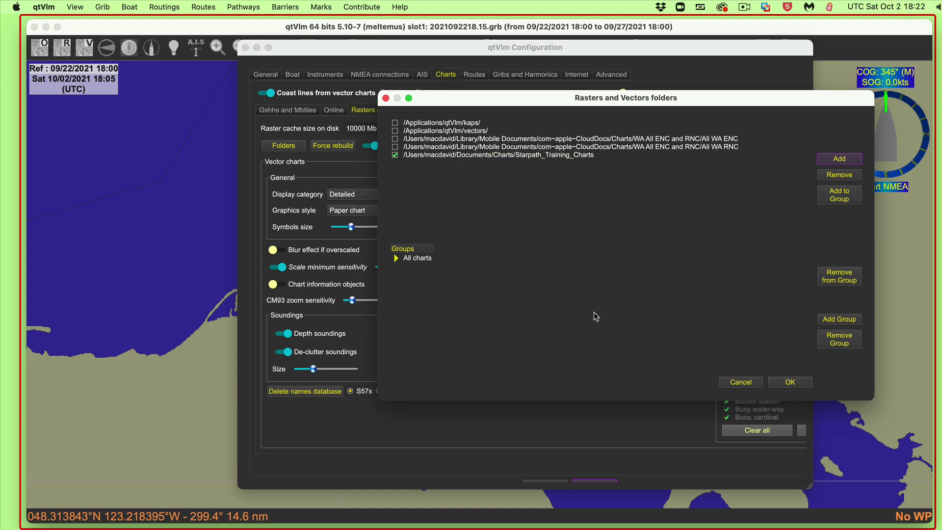
{"action": "left_click", "coordinate": [792, 381]}
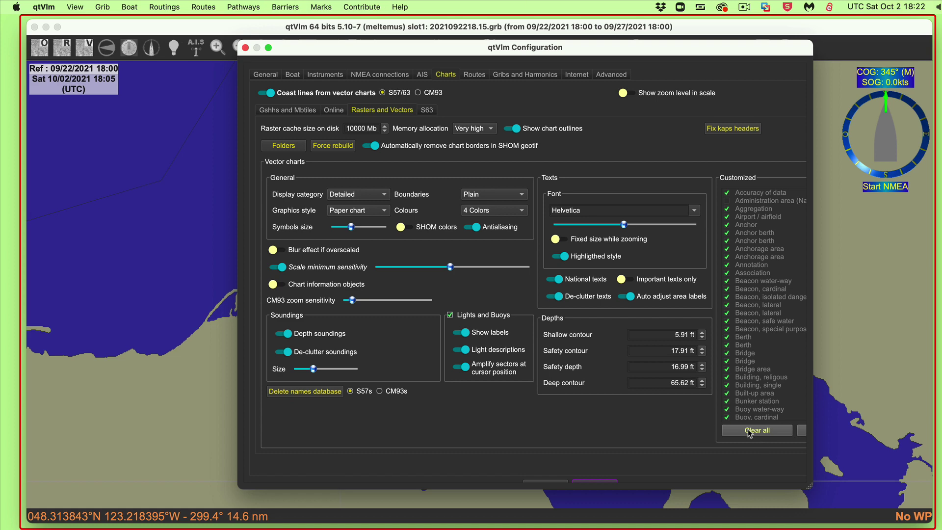
{"action": "scroll", "coordinate": [638, 422], "scroll_direction": "down", "scroll_amount": 1}
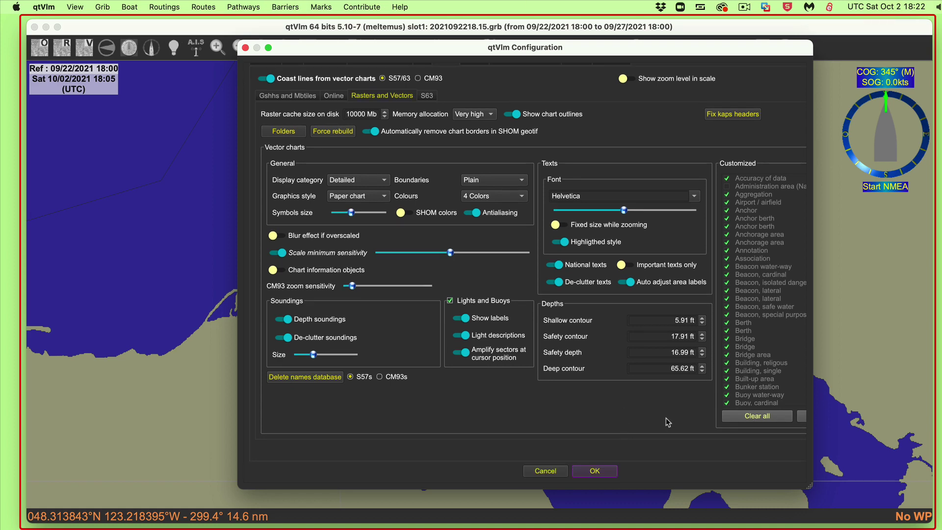
{"action": "left_click", "coordinate": [594, 471]}
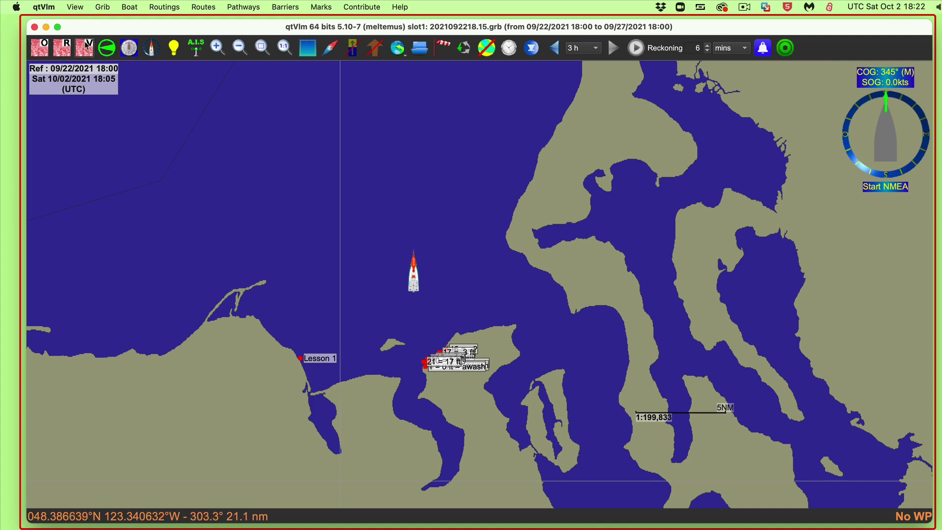
Turn on the vector chart display over the base map
{"action": "left_click", "coordinate": [63, 51]}
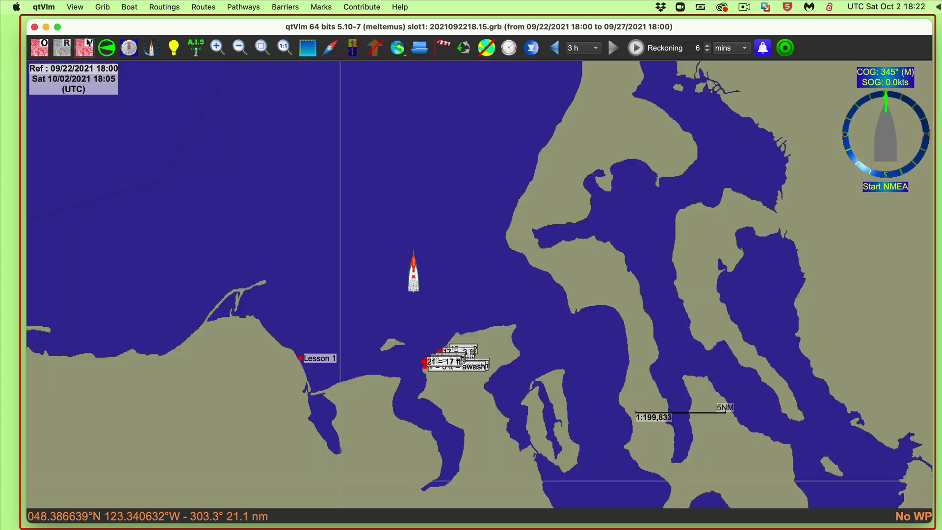
{"action": "left_click", "coordinate": [85, 48]}
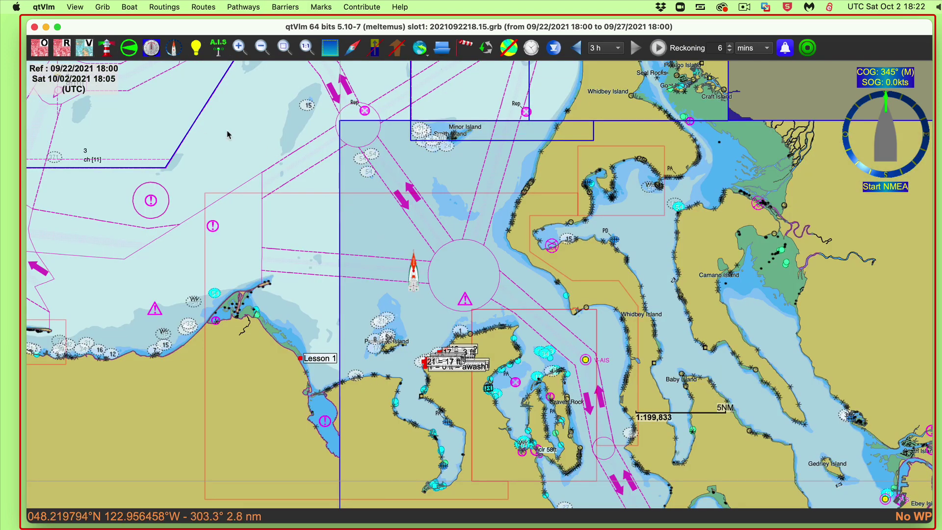
{"action": "scroll", "coordinate": [424, 210], "scroll_direction": "down", "scroll_amount": 1}
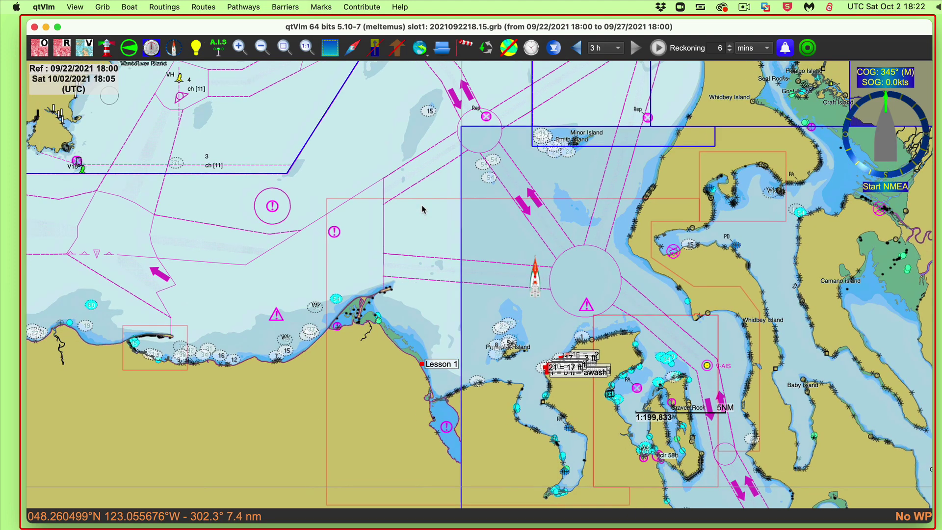
{"action": "scroll", "coordinate": [481, 277], "scroll_direction": "down", "scroll_amount": 1}
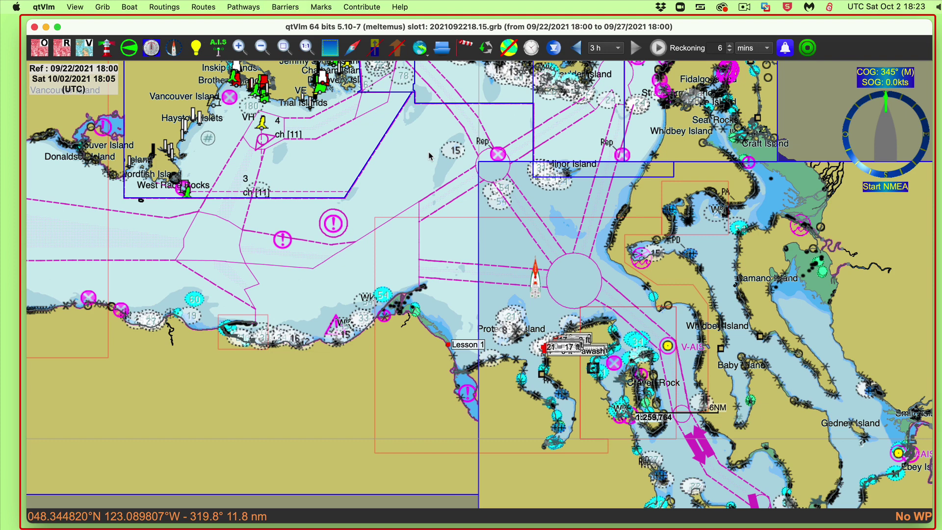
{"action": "left_click_drag", "start_coordinate": [436, 157], "coordinate": [564, 239]}
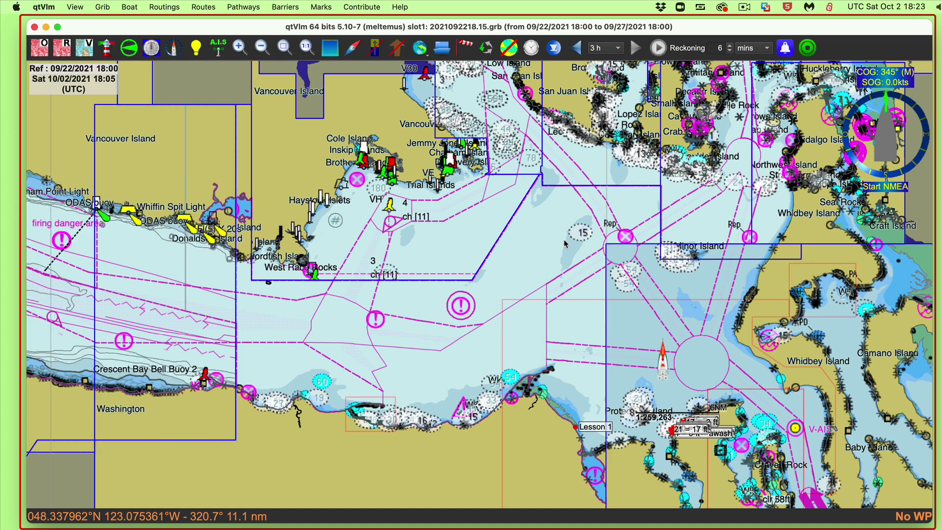
Search the S57s/S63s vector charts for "trial island" and center the chart on the Trial Islands Ecological Reserve
{"action": "key", "text": "super+f"}
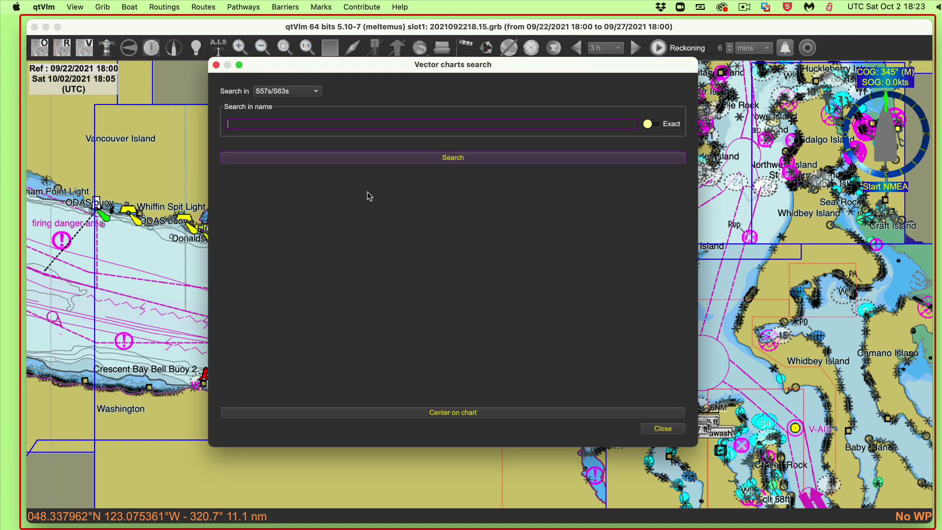
{"action": "type", "text": "trial island"}
{"action": "left_click", "coordinate": [407, 158]}
{"action": "left_click", "coordinate": [444, 187]}
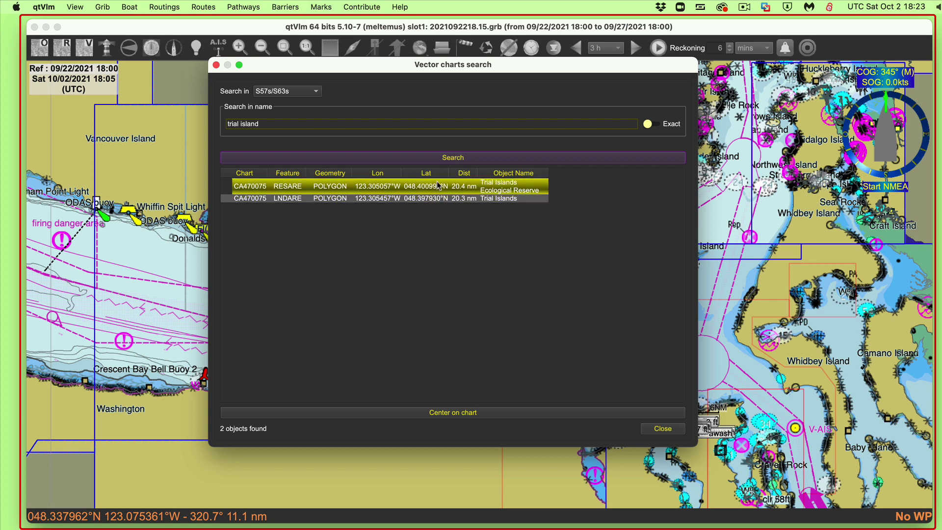
{"action": "double_click", "coordinate": [410, 188]}
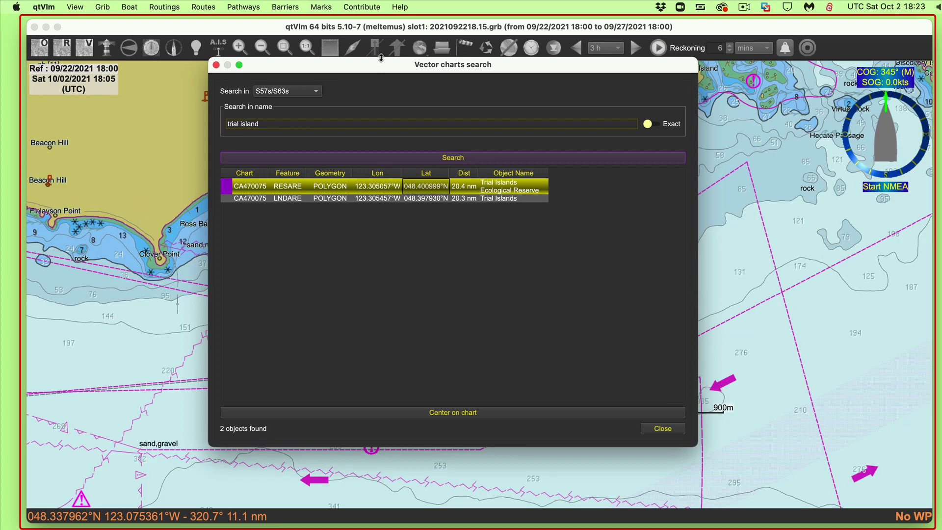
{"action": "left_click_drag", "start_coordinate": [381, 62], "coordinate": [689, 161]}
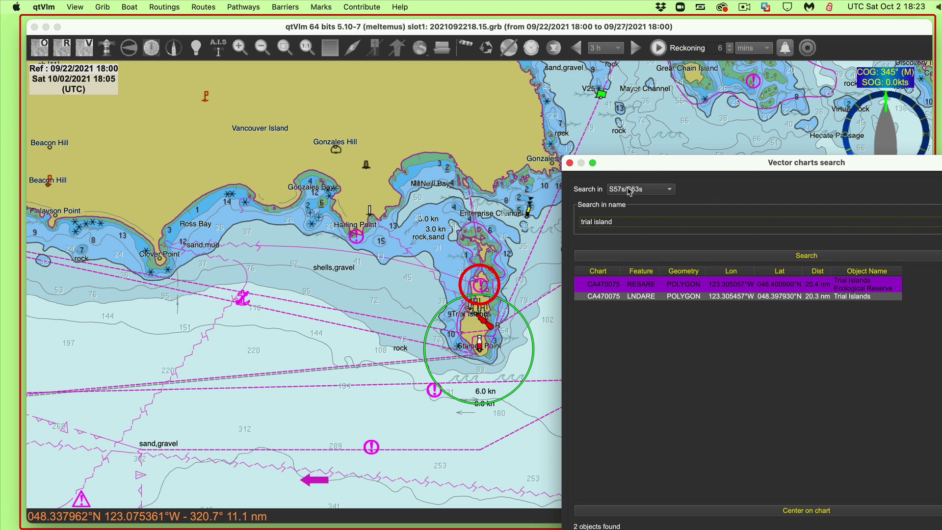
Keep the search scope on S57s/S63s, center the chart on the Trial Islands Ecological Reserve again and inspect the islands up close
{"action": "left_click", "coordinate": [643, 193]}
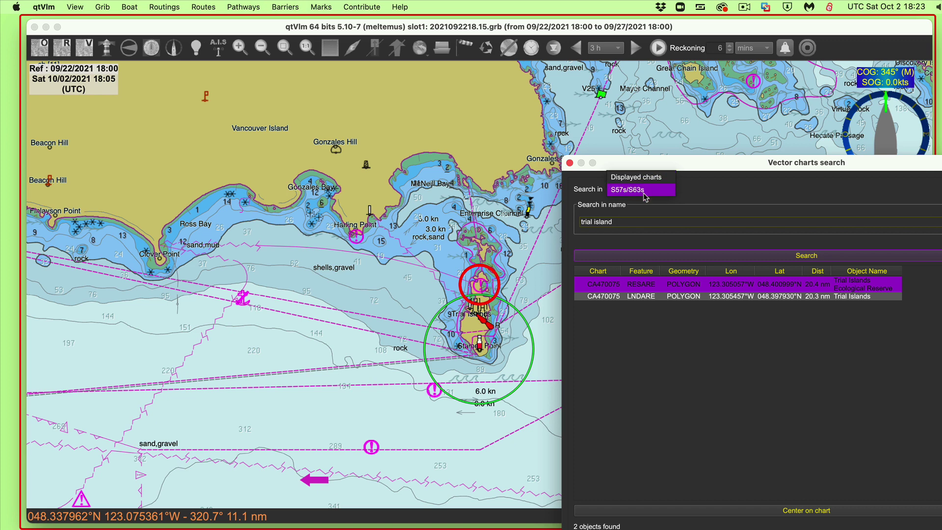
{"action": "left_click", "coordinate": [644, 196]}
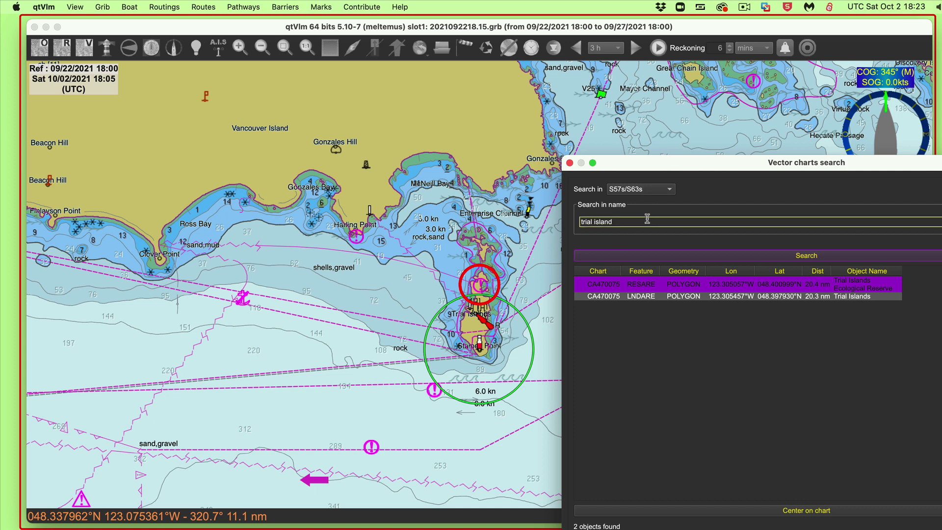
{"action": "left_click", "coordinate": [750, 286]}
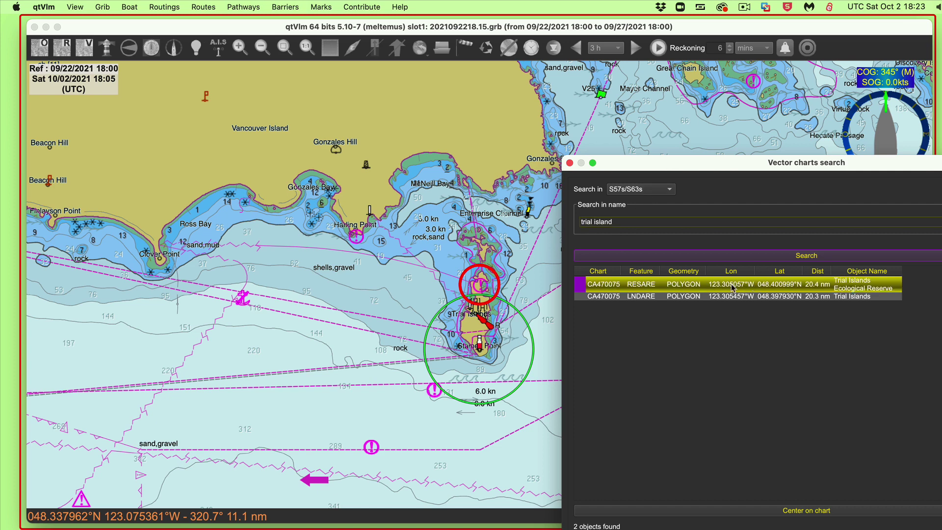
{"action": "left_click", "coordinate": [805, 510]}
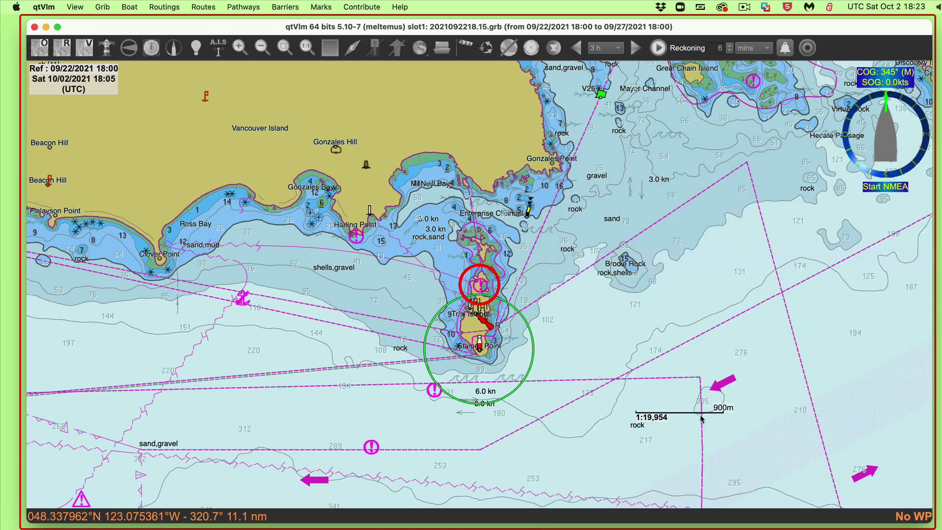
{"action": "scroll", "coordinate": [481, 284], "scroll_direction": "up", "scroll_amount": 1}
{"action": "scroll", "coordinate": [467, 360], "scroll_direction": "up", "scroll_amount": 2}
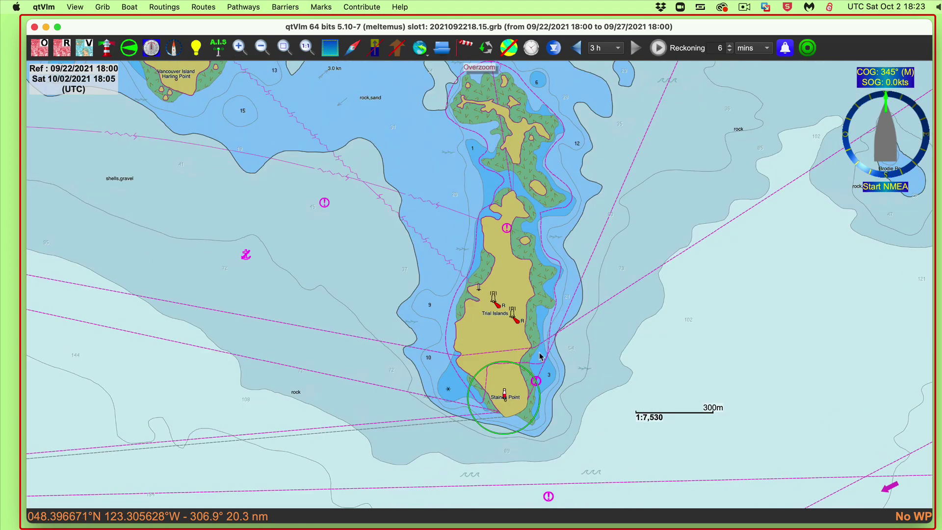
{"action": "scroll", "coordinate": [539, 356], "scroll_direction": "down", "scroll_amount": 2}
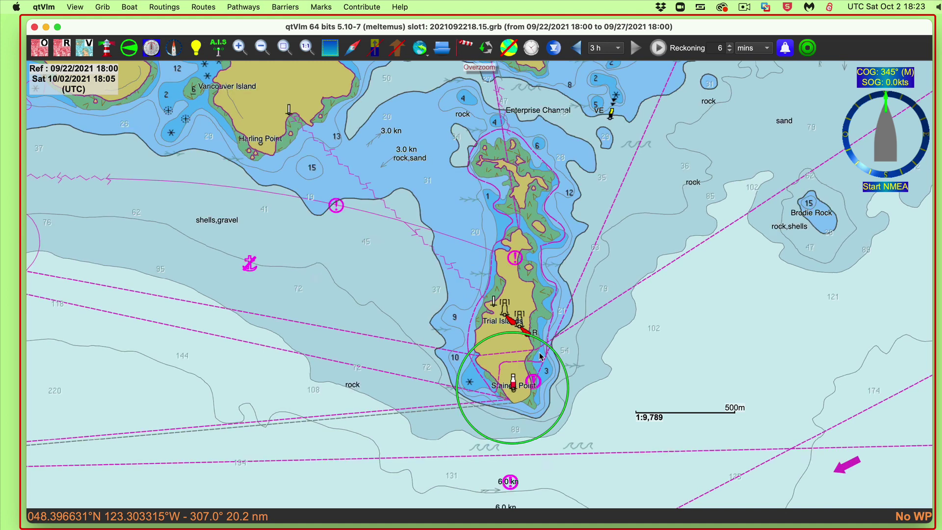
Search the S57s/S63s vector charts for the name "lake hanson"
{"action": "key", "text": "super+f"}
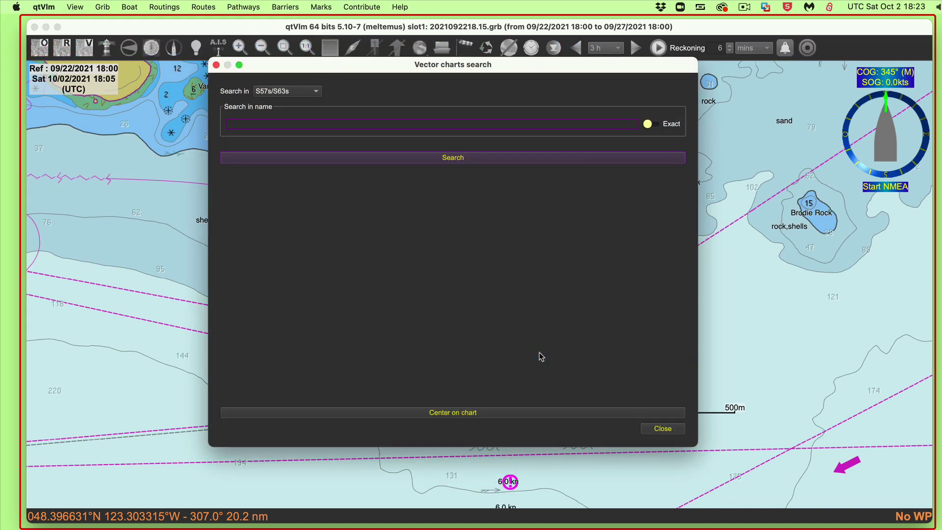
{"action": "type", "text": "lake hanson"}
{"action": "left_click", "coordinate": [380, 158]}
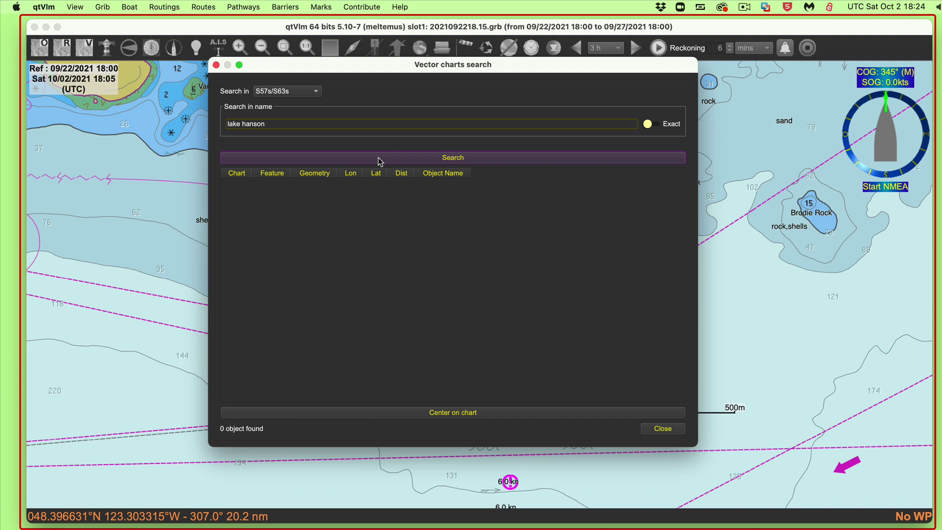
Replace the search name with "lake" and search the S57s/S63s vector charts again
{"action": "left_click", "coordinate": [360, 127]}
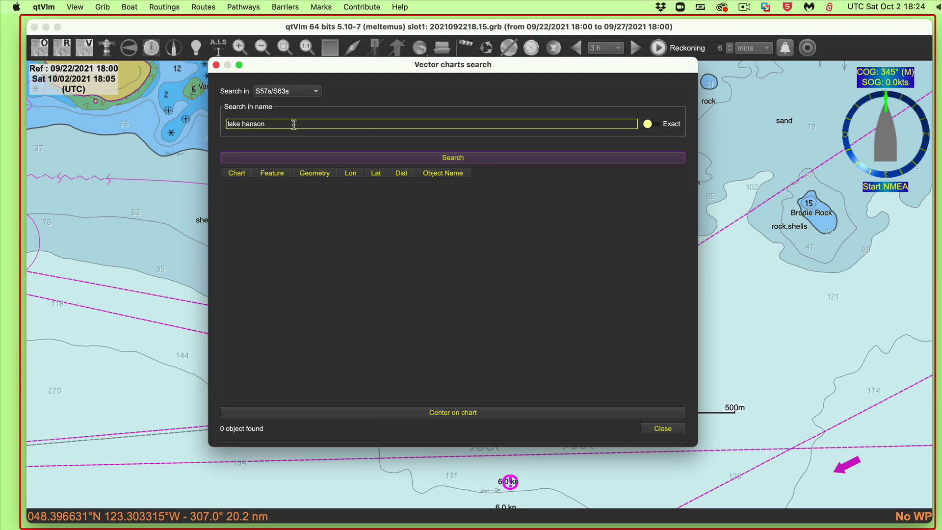
{"action": "left_click_drag", "start_coordinate": [292, 124], "coordinate": [180, 114]}
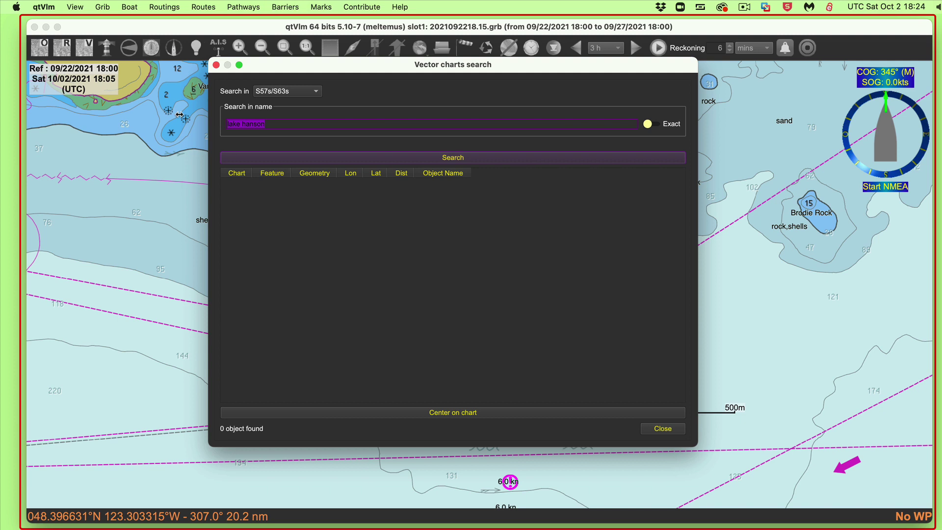
{"action": "type", "text": "lake"}
{"action": "left_click", "coordinate": [500, 158]}
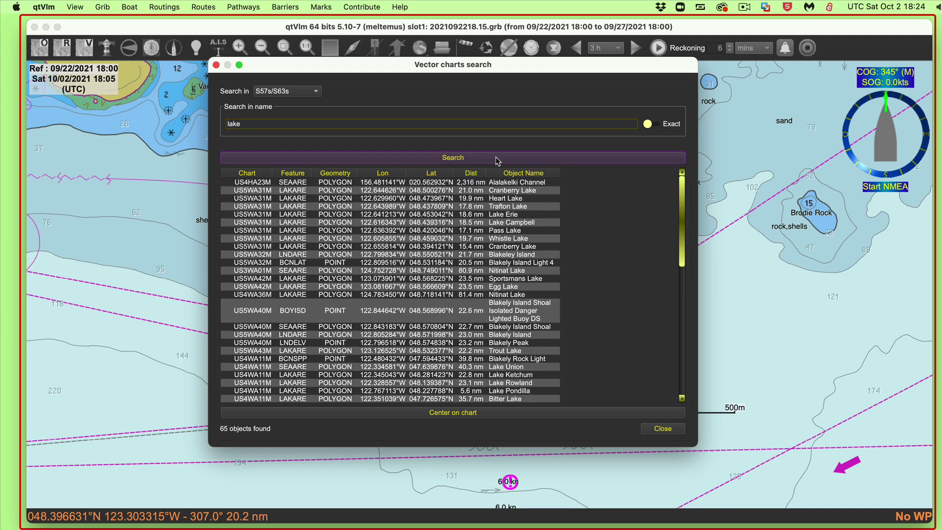
Sort the lake results by object name in descending order and look through them for Lake Hancock
{"action": "left_click", "coordinate": [521, 175]}
{"action": "left_click", "coordinate": [521, 174]}
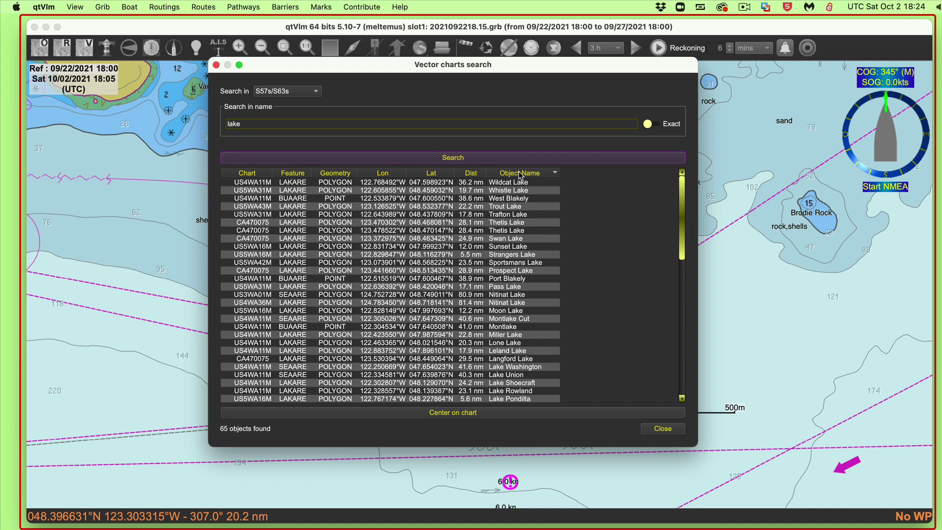
{"action": "left_click", "coordinate": [521, 174]}
{"action": "left_click", "coordinate": [520, 175]}
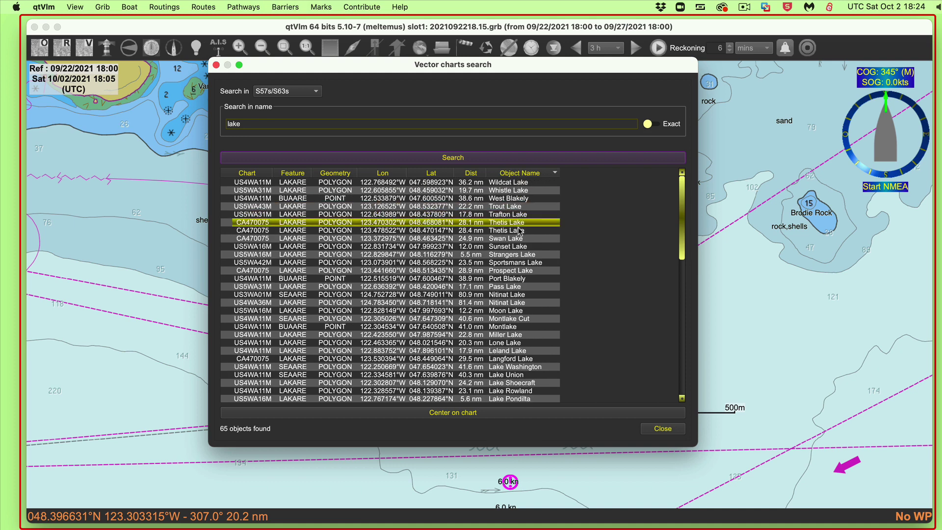
{"action": "scroll", "coordinate": [525, 327], "scroll_direction": "down", "scroll_amount": 3}
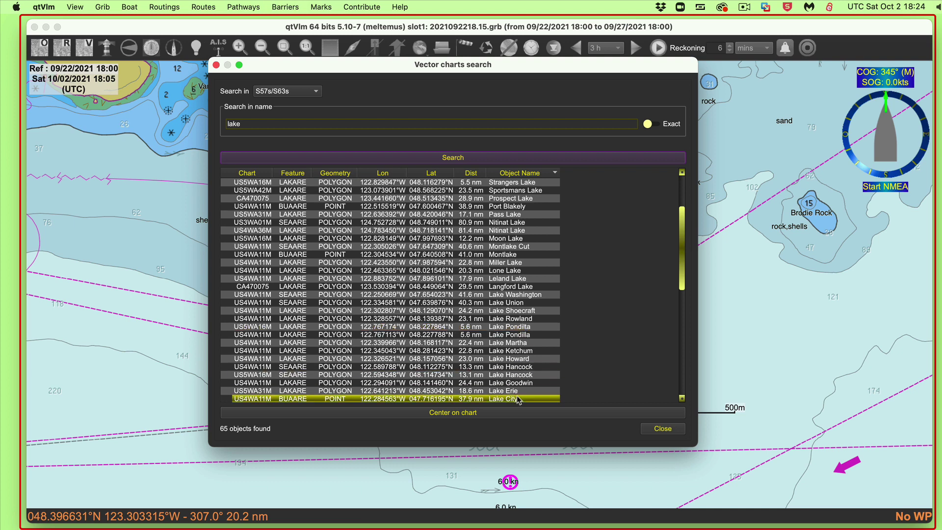
{"action": "scroll", "coordinate": [519, 389], "scroll_direction": "down", "scroll_amount": 2}
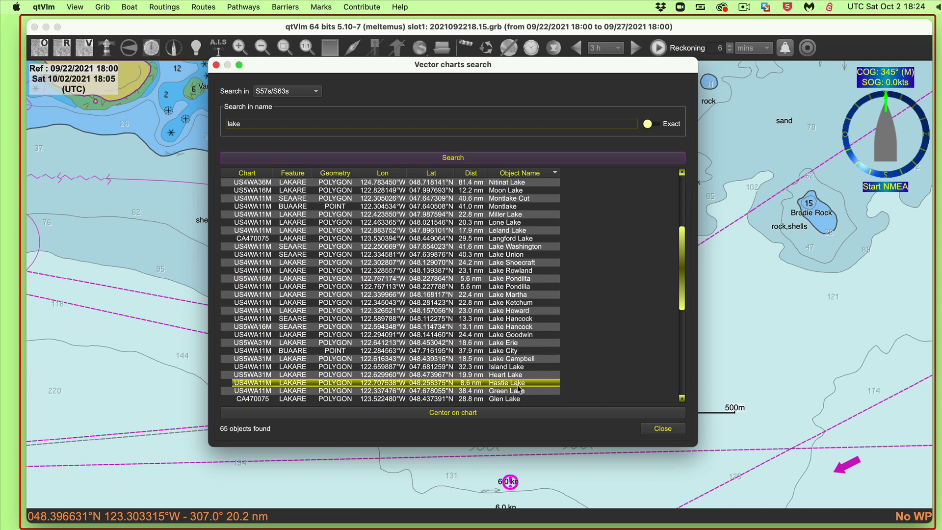
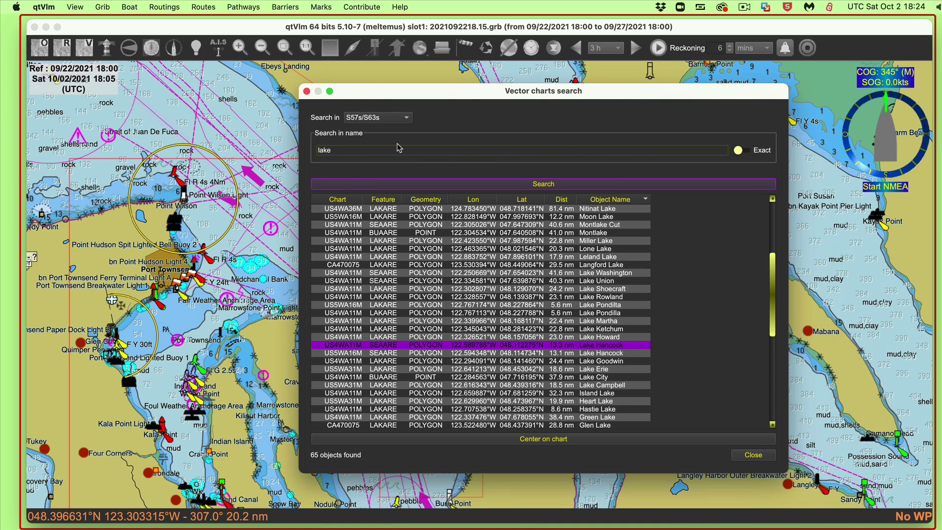
Search for "lake hancock", center the chart on the US4WA11M result, and close the search once the location has been viewed
{"action": "left_click", "coordinate": [384, 152]}
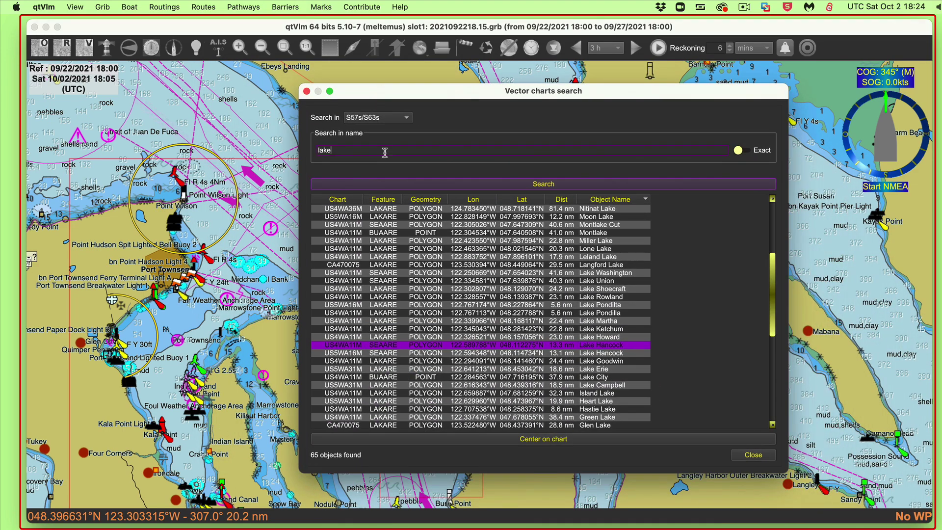
{"action": "type", "text": "hancock"}
{"action": "left_click", "coordinate": [566, 185]}
{"action": "left_click", "coordinate": [559, 210]}
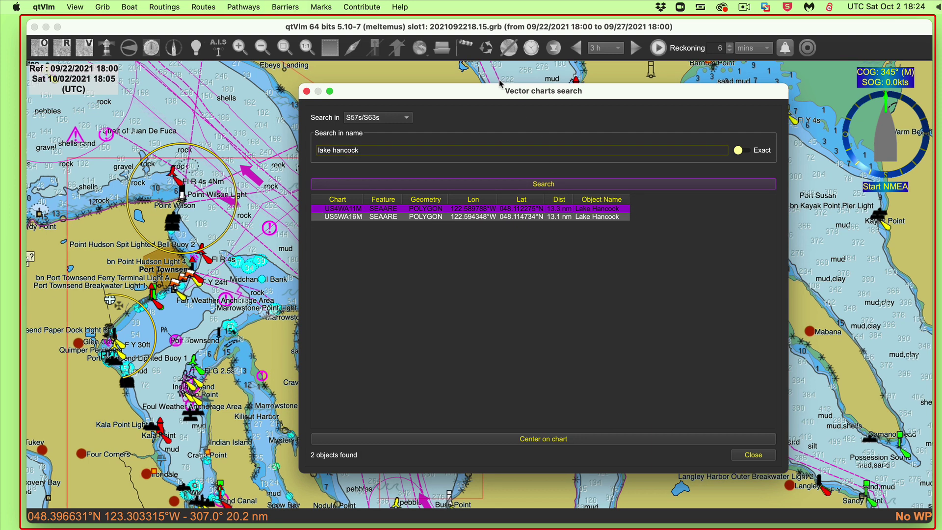
{"action": "key", "text": "Return"}
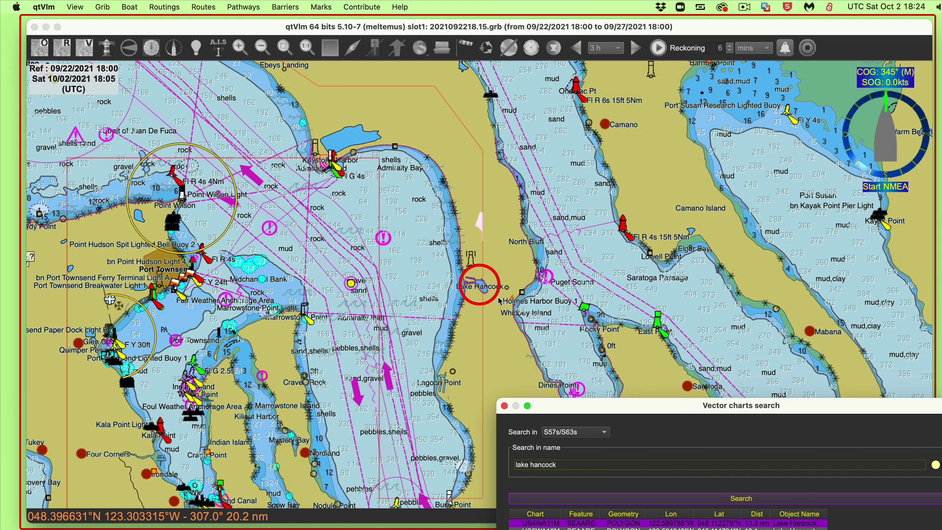
{"action": "left_click_drag", "start_coordinate": [677, 408], "coordinate": [488, 189]}
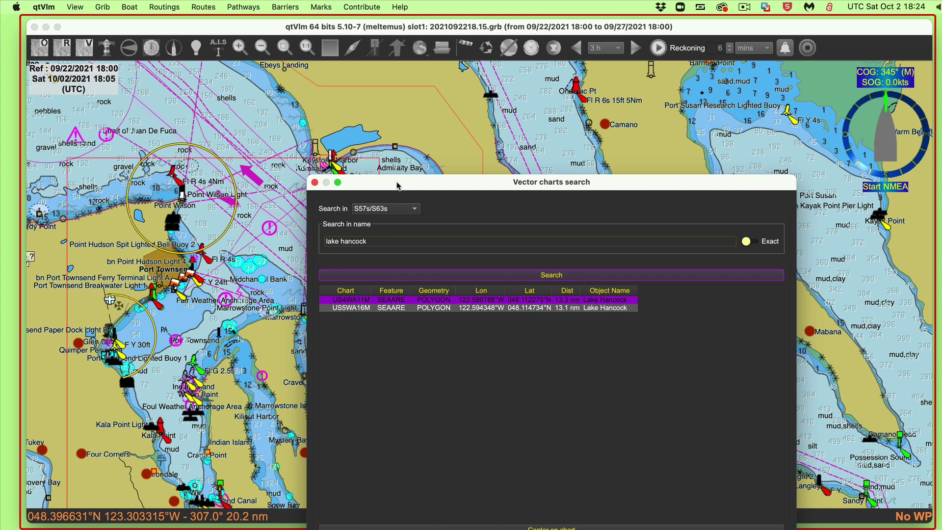
{"action": "left_click_drag", "start_coordinate": [354, 187], "coordinate": [340, 116]}
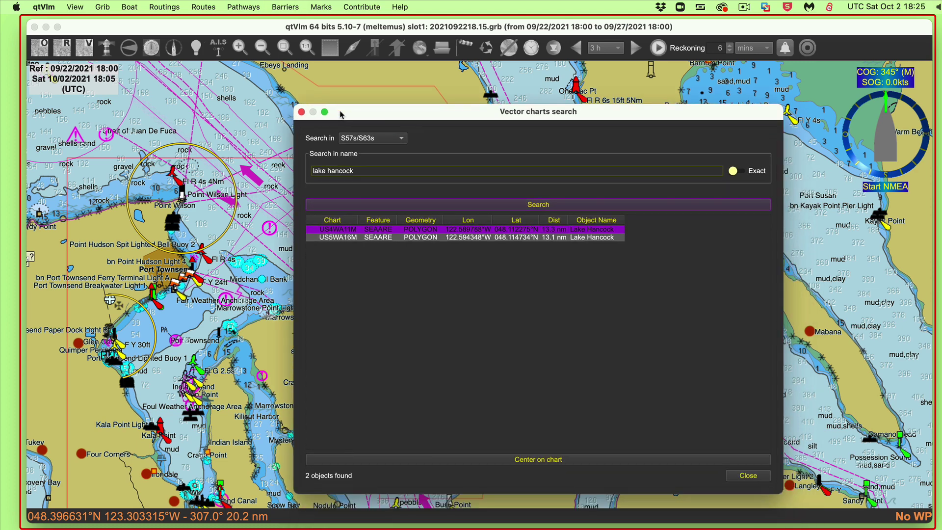
{"action": "left_click", "coordinate": [302, 111]}
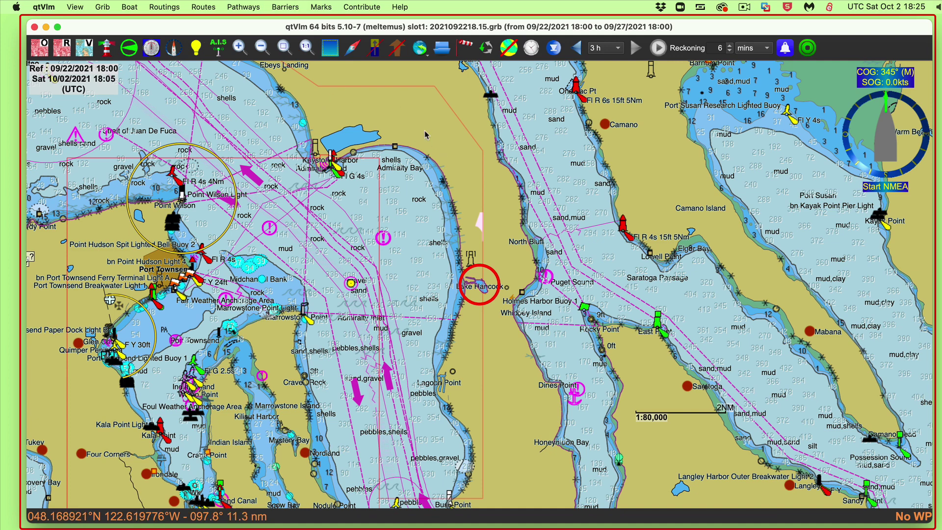
Turn off the vector chart display and show the raster charts instead
{"action": "left_click", "coordinate": [89, 47]}
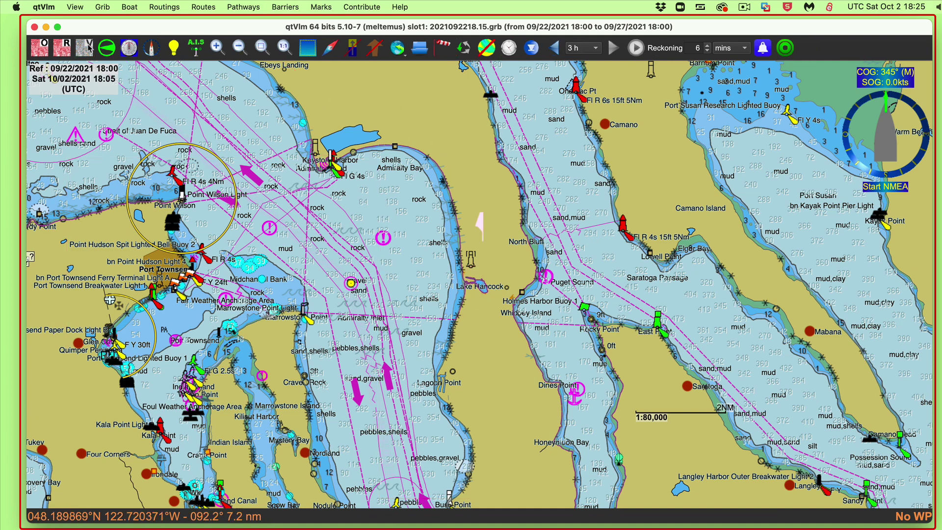
{"action": "left_click", "coordinate": [67, 47]}
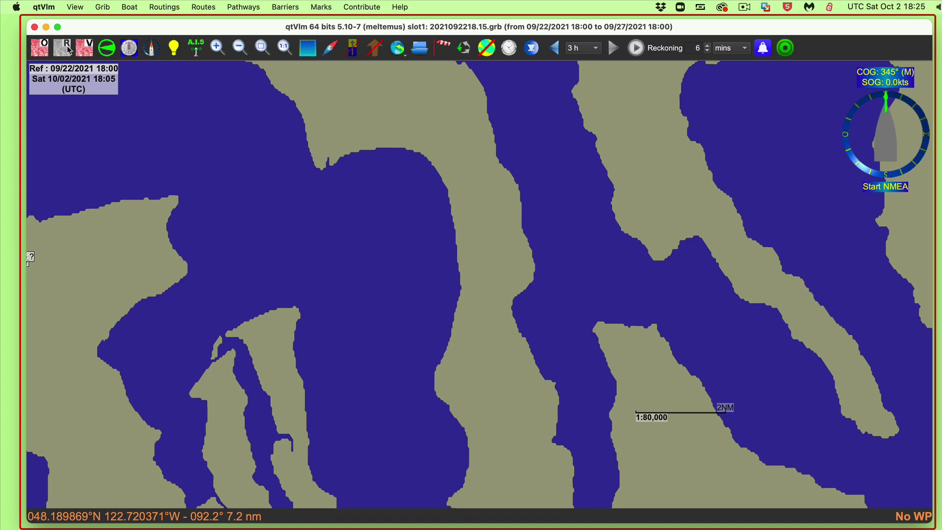
{"action": "left_click", "coordinate": [70, 49]}
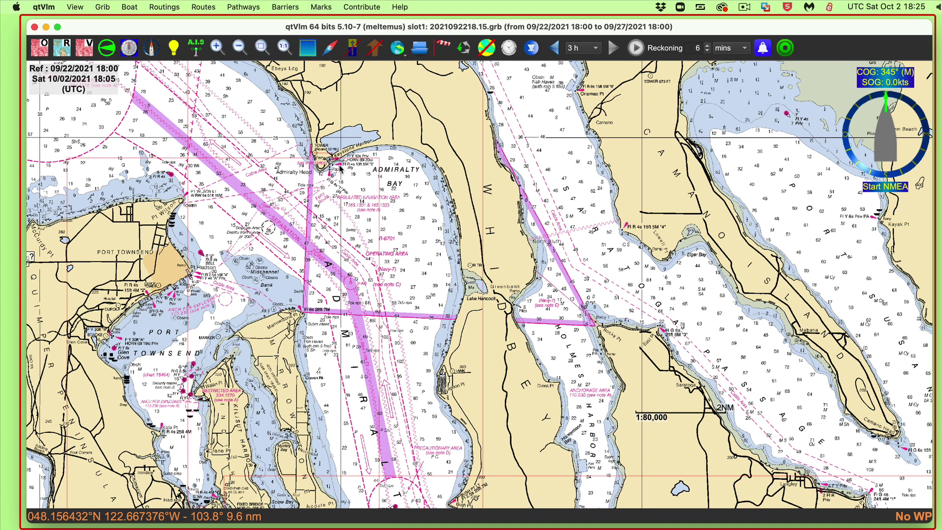
Search the vector charts for "port townsend canal", center the raster chart on Port Townsend Canal Daybeacon 3 and close the search
{"action": "key", "text": "super+f"}
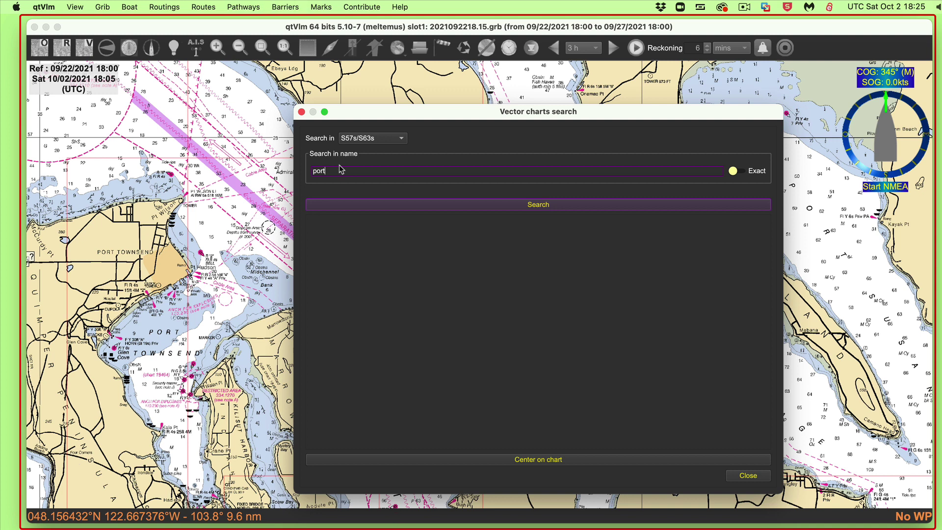
{"action": "type", "text": "port townsend canal"}
{"action": "left_click", "coordinate": [536, 207]}
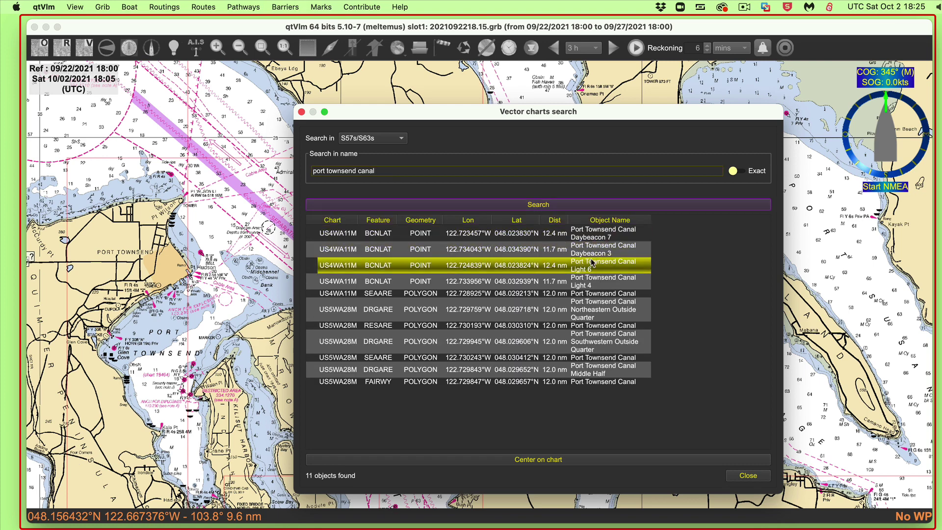
{"action": "double_click", "coordinate": [553, 250]}
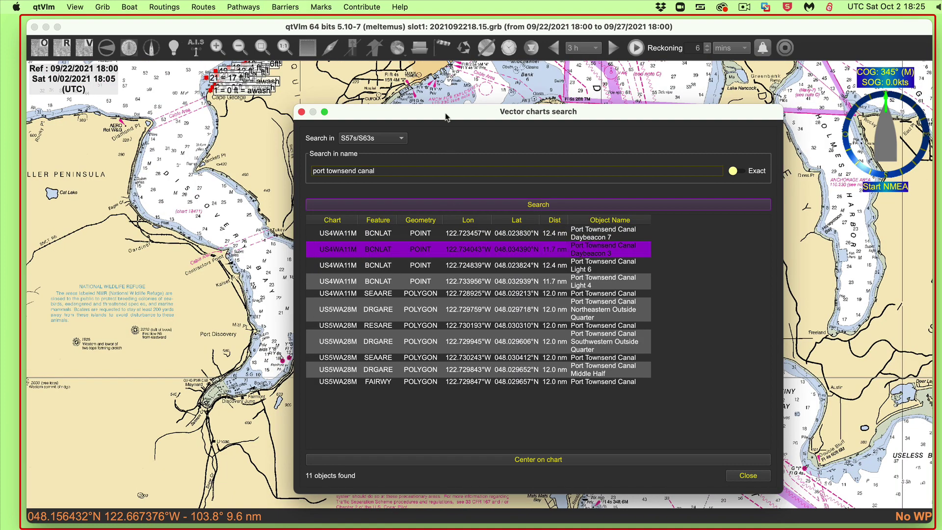
{"action": "left_click_drag", "start_coordinate": [446, 116], "coordinate": [757, 445]}
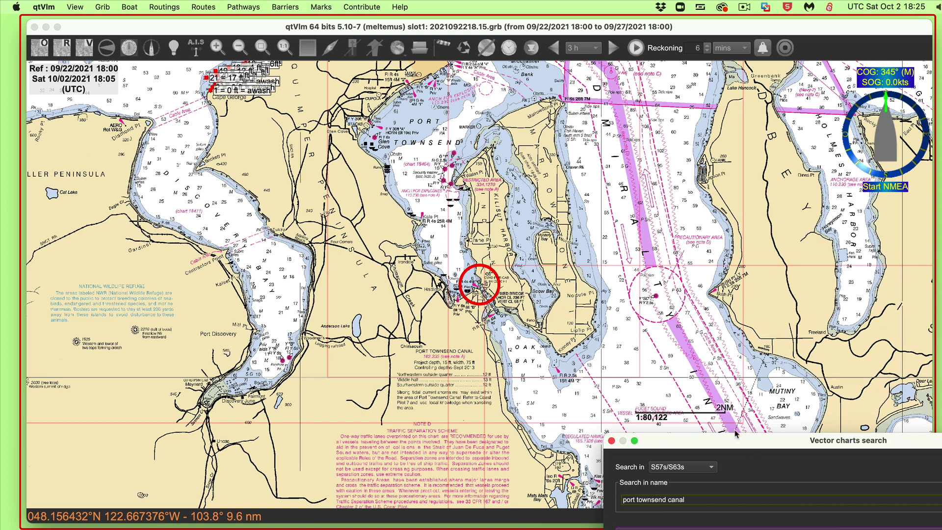
{"action": "left_click_drag", "start_coordinate": [720, 434], "coordinate": [587, 121]}
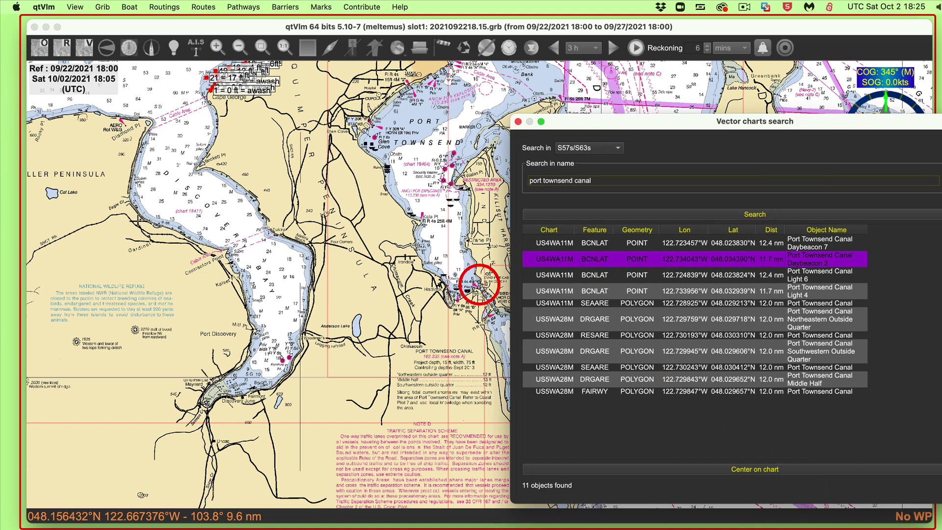
{"action": "key", "text": "Escape"}
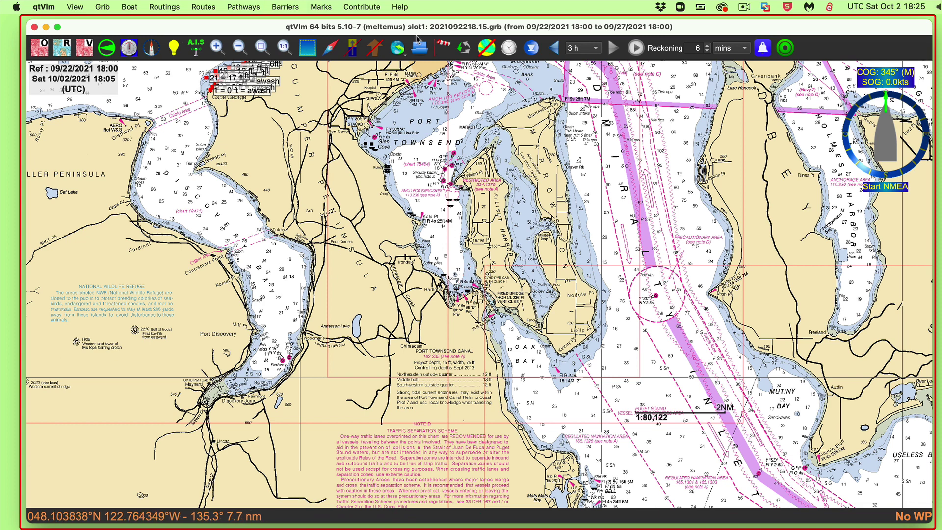
{"action": "left_click_drag", "start_coordinate": [732, 31], "coordinate": [729, 28]}
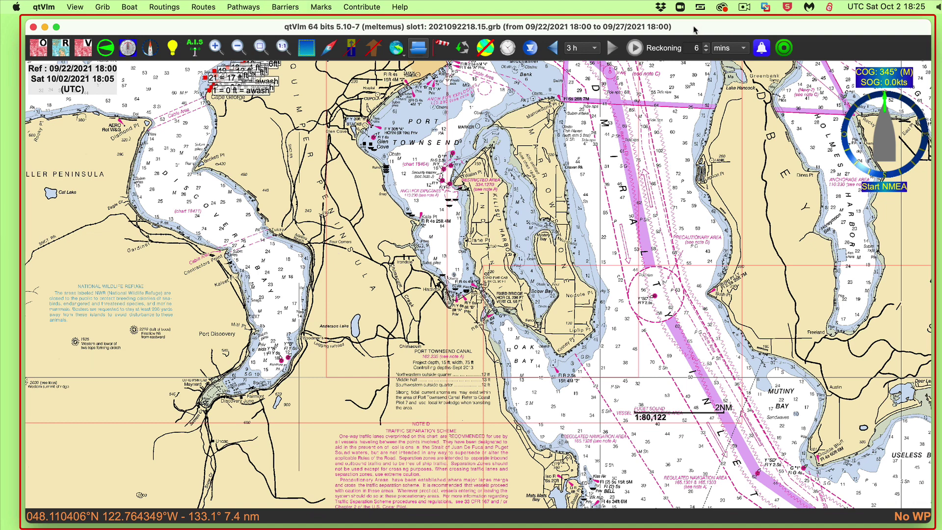
Review the raster and vector chart folder list in the chart configuration, selecting the Starpath_Training_Charts entry, and close the list
{"action": "key", "text": "super+comma"}
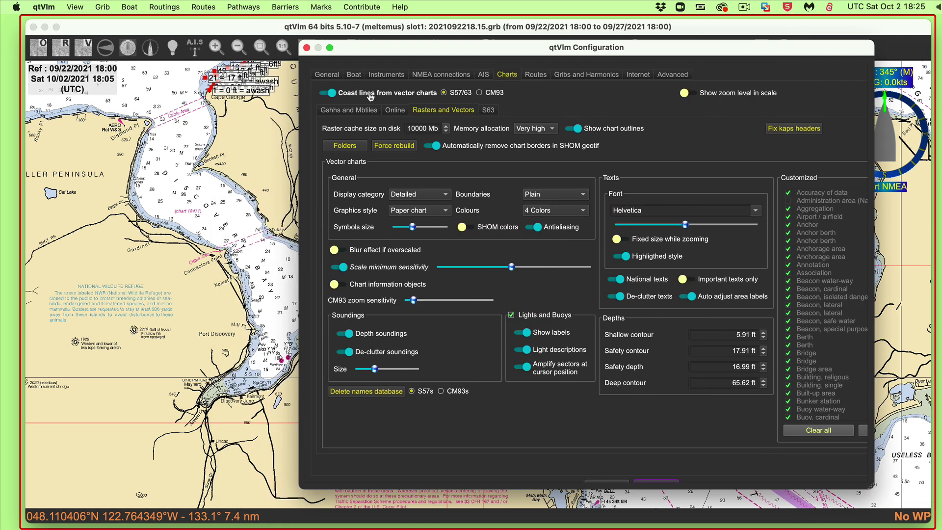
{"action": "left_click", "coordinate": [344, 147]}
{"action": "left_click", "coordinate": [410, 155]}
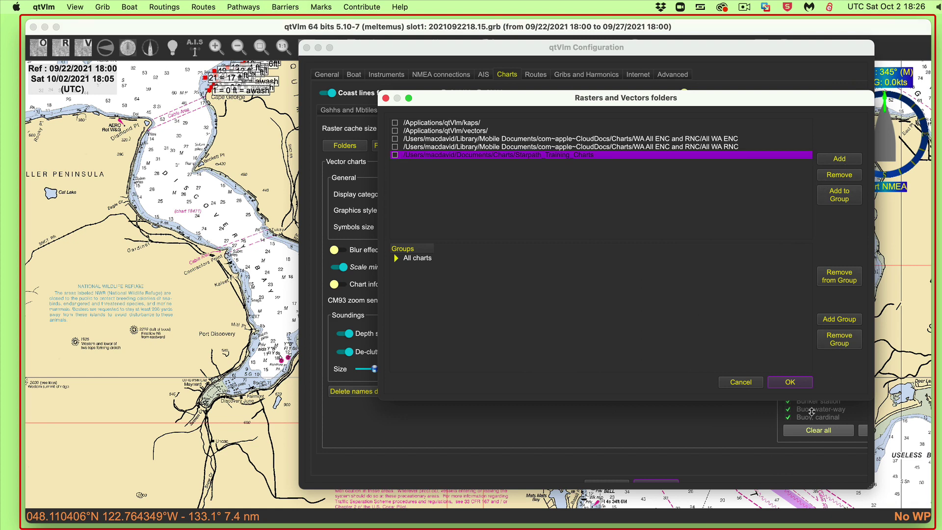
{"action": "left_click", "coordinate": [789, 382]}
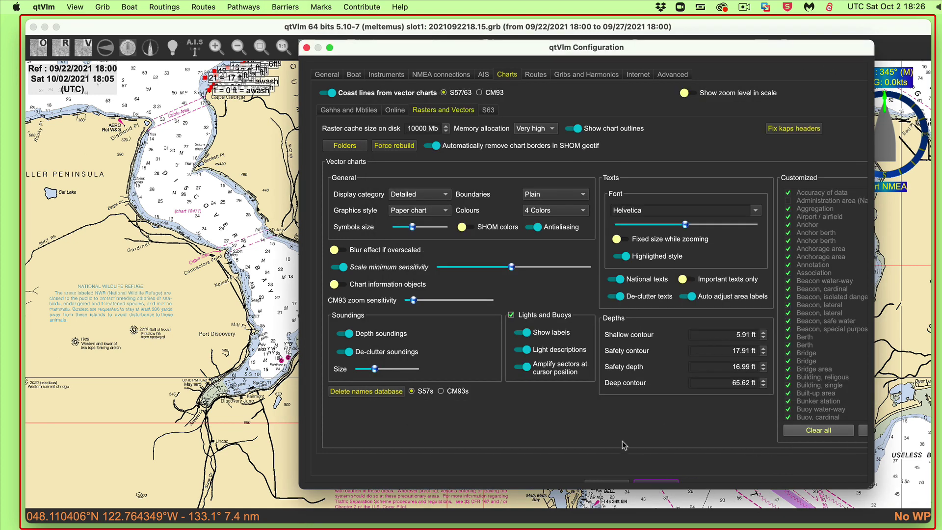
Accept the chart settings and close the configuration window
{"action": "scroll", "coordinate": [637, 441], "scroll_direction": "down", "scroll_amount": 1}
{"action": "left_click", "coordinate": [656, 472]}
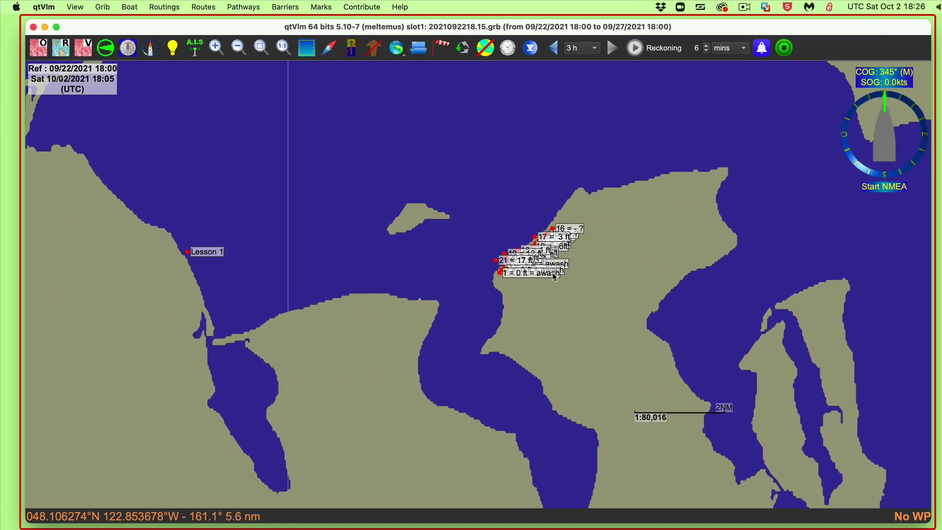
Search the vector charts for "hulu", center the chart on the Kahului Harbor Entrance Range result at 020.887029°N and close the search
{"action": "key", "text": "ctrl+f"}
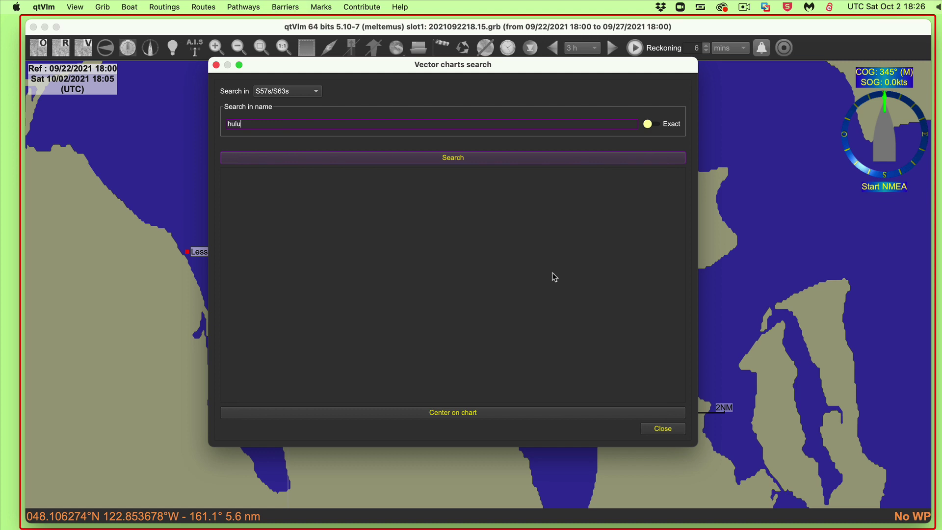
{"action": "left_click", "coordinate": [493, 159]}
{"action": "left_click", "coordinate": [428, 213]}
{"action": "double_click", "coordinate": [428, 214]}
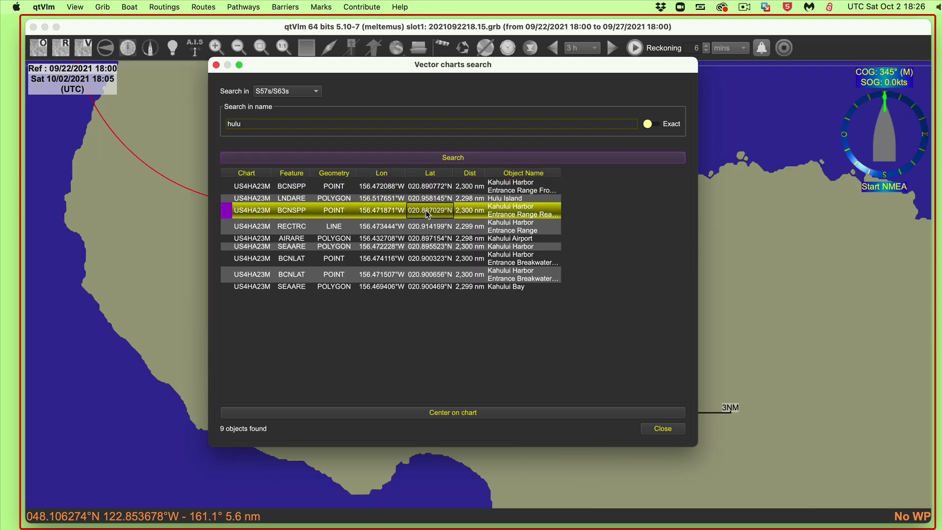
{"action": "left_click_drag", "start_coordinate": [354, 73], "coordinate": [788, 448]}
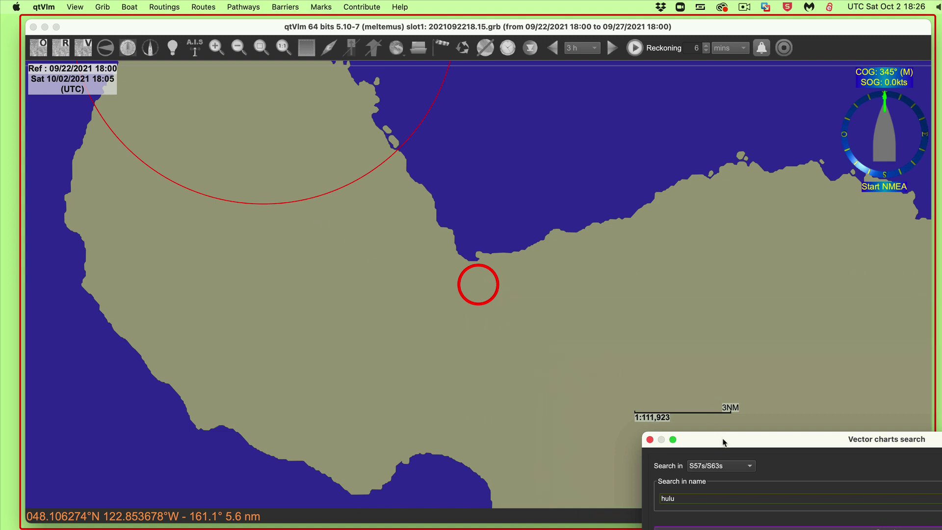
{"action": "left_click_drag", "start_coordinate": [724, 438], "coordinate": [373, 125]}
{"action": "left_click", "coordinate": [296, 123]}
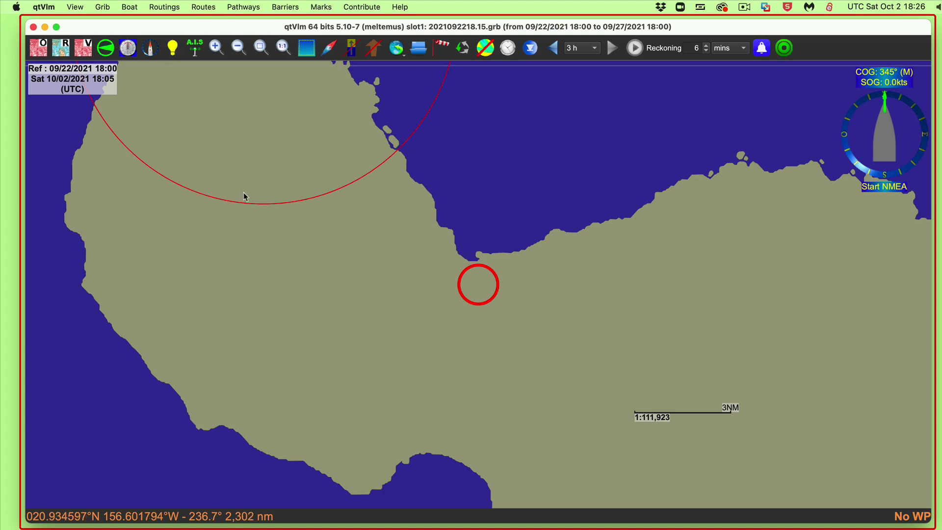
Restart qtVlm, search the vector charts for "protection island" and center the chart on the US4WA11M result, closing the search
{"action": "key", "text": "cmd+q"}
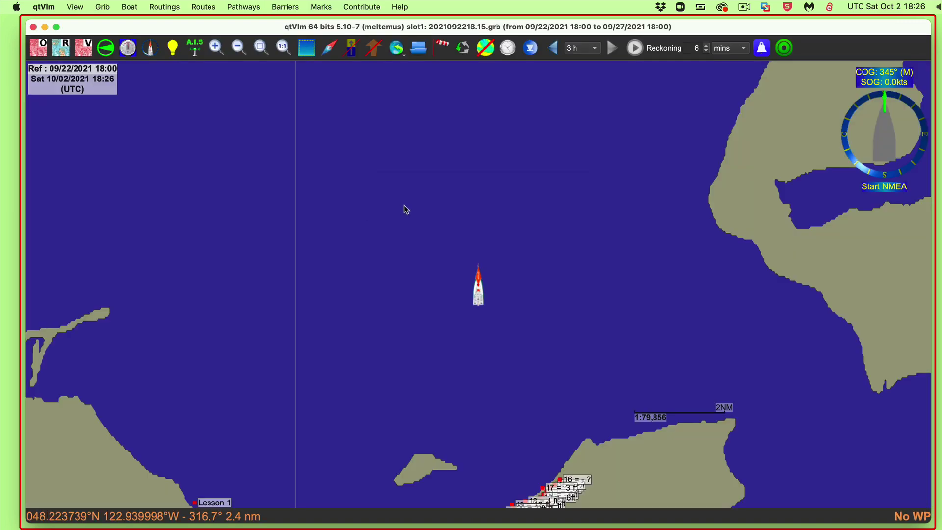
{"action": "key", "text": "cmd+f"}
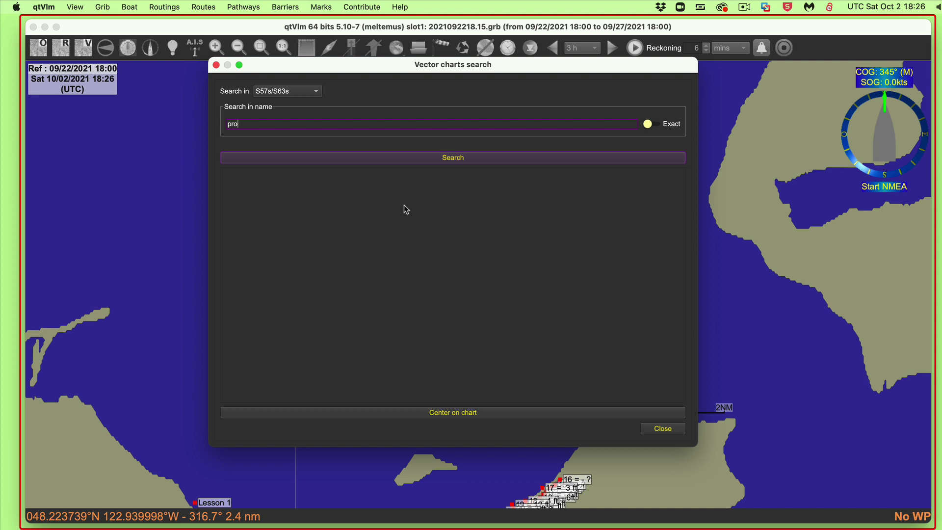
{"action": "type", "text": "protection island"}
{"action": "key", "text": "Return"}
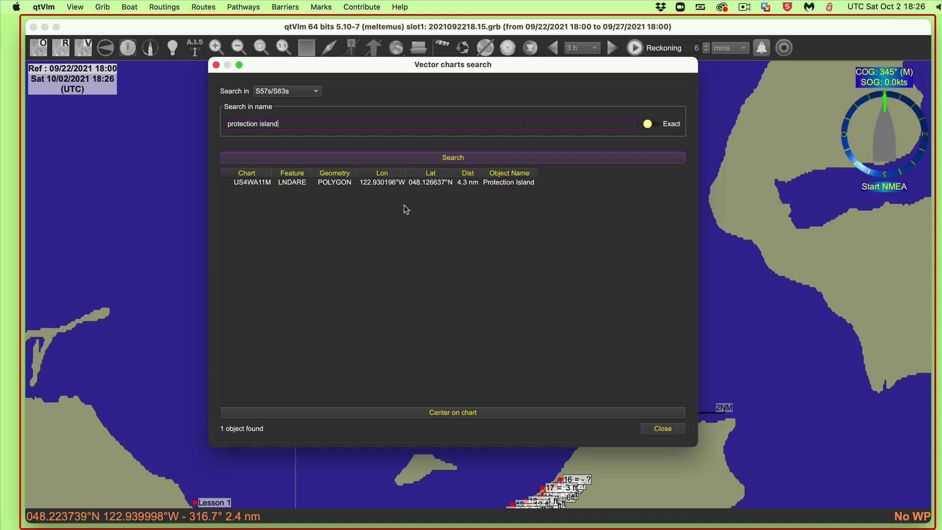
{"action": "double_click", "coordinate": [446, 182]}
{"action": "left_click_drag", "start_coordinate": [451, 58], "coordinate": [437, 75]}
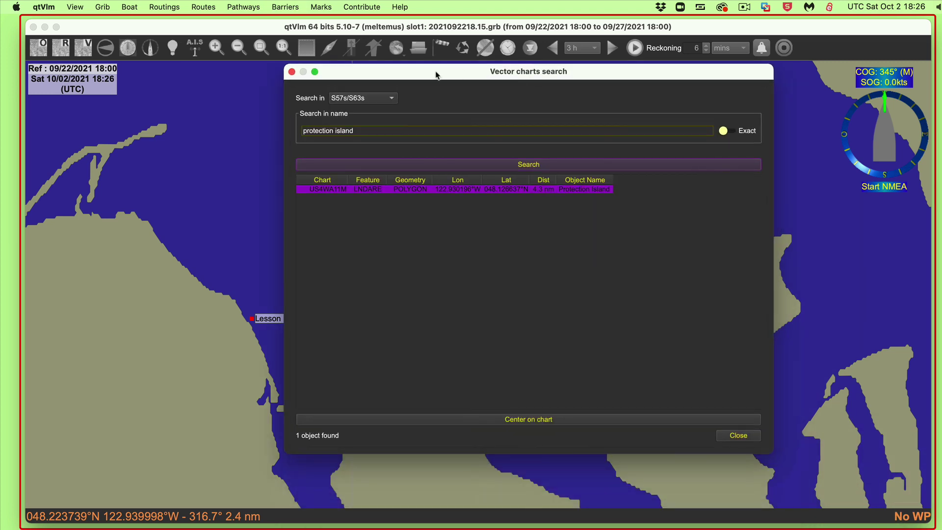
{"action": "left_click", "coordinate": [291, 72]}
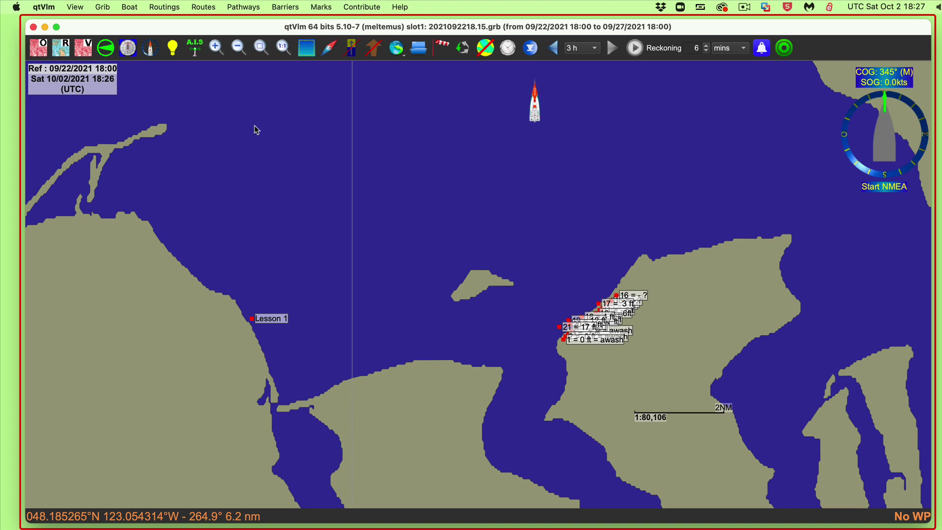
Enable the Starpath_Training_Charts folder in the raster and vector chart folders and turn on the vector chart display
{"action": "key", "text": "super+comma"}
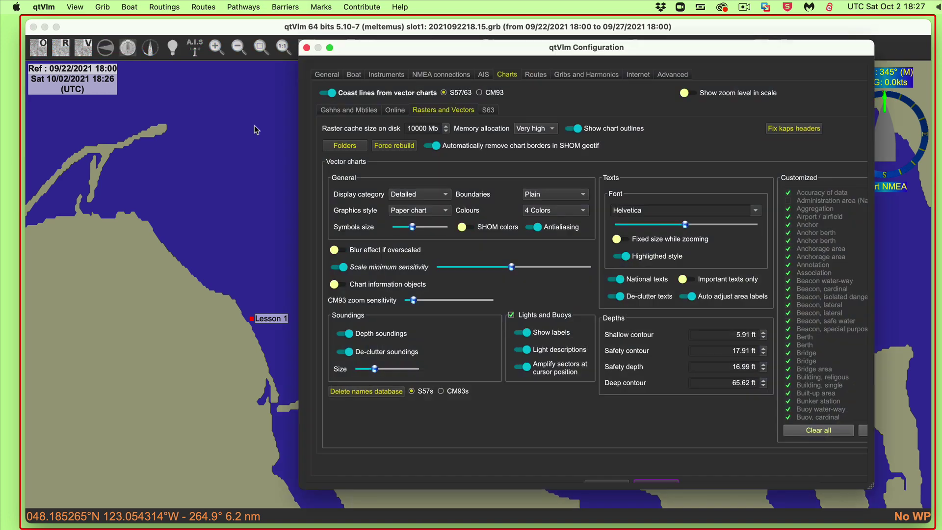
{"action": "left_click", "coordinate": [354, 146]}
{"action": "left_click", "coordinate": [395, 155]}
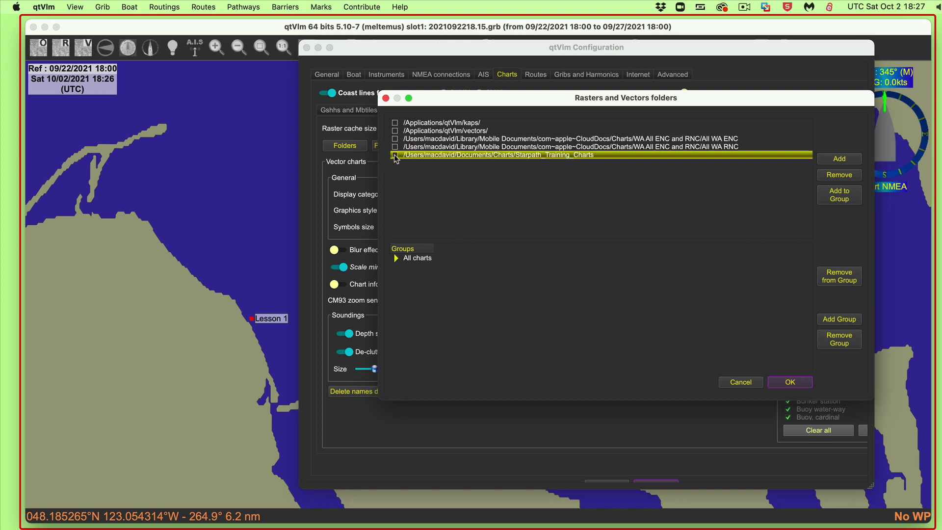
{"action": "left_click", "coordinate": [790, 382]}
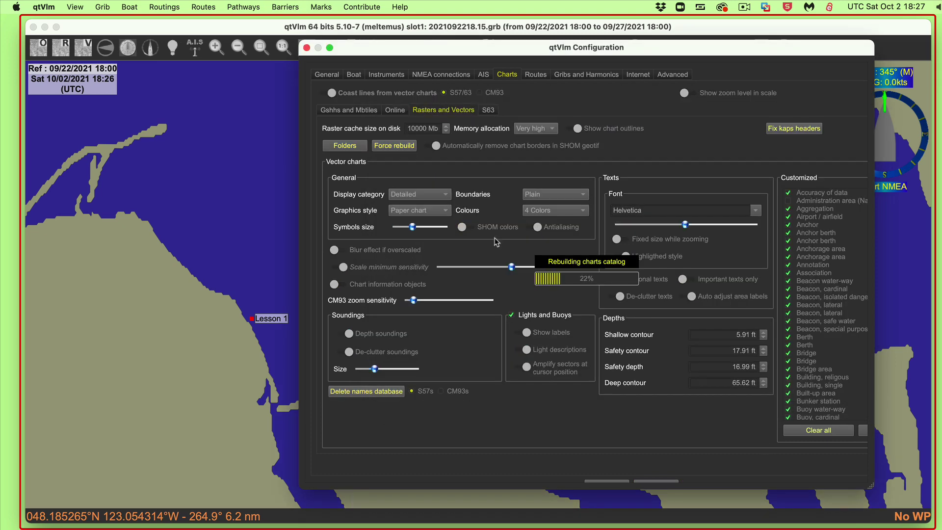
{"action": "left_click", "coordinate": [306, 48]}
{"action": "left_click", "coordinate": [84, 48]}
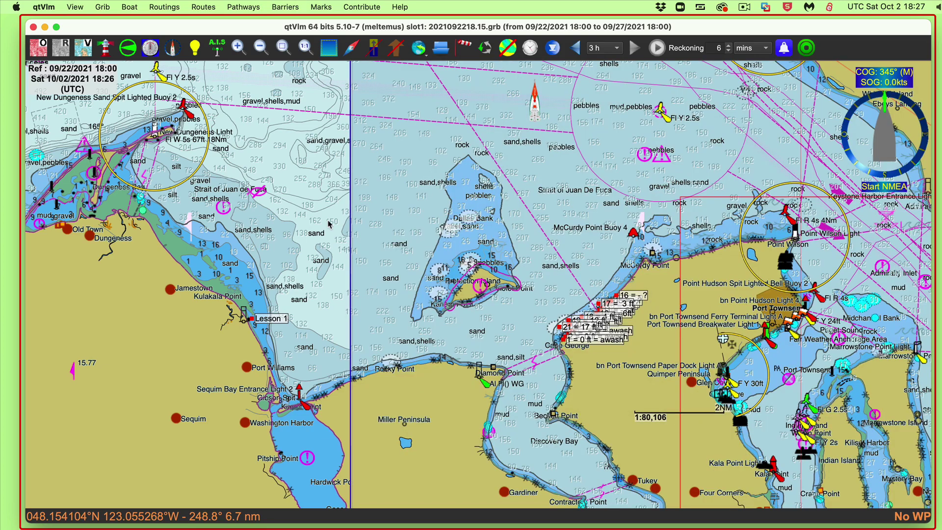
Examine the vector chart coverage and detail at several scales around Protection Island, Vancouver Island, San Juan Island and Whidbey Island
{"action": "scroll", "coordinate": [593, 293], "scroll_direction": "down", "scroll_amount": 3}
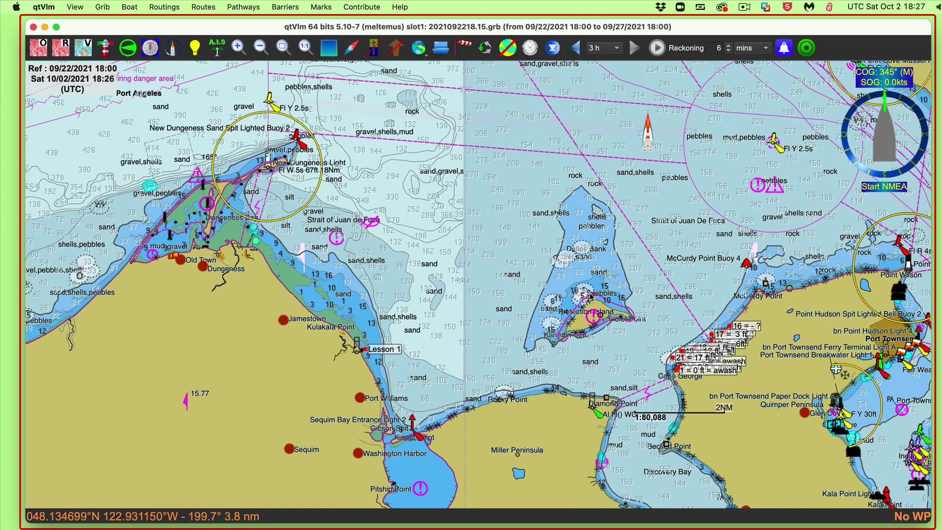
{"action": "scroll", "coordinate": [592, 296], "scroll_direction": "down", "scroll_amount": 2}
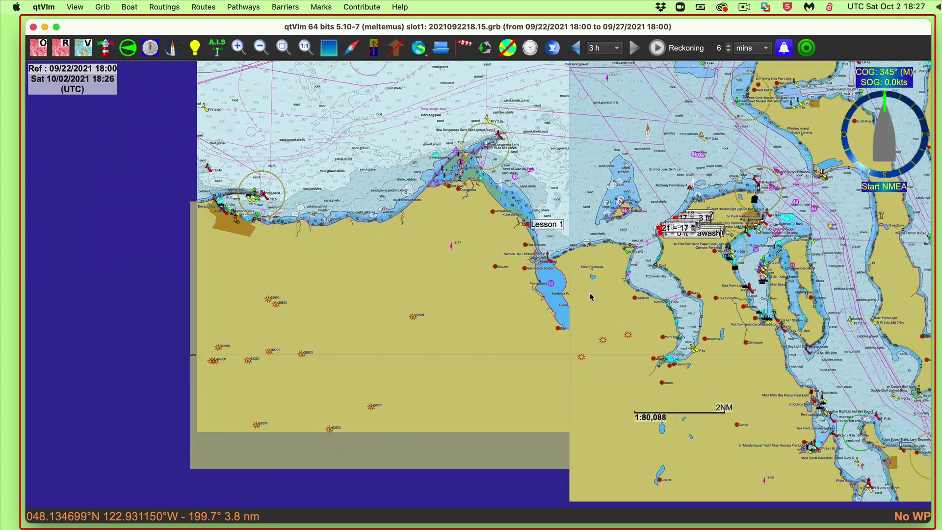
{"action": "scroll", "coordinate": [539, 211], "scroll_direction": "up", "scroll_amount": 5}
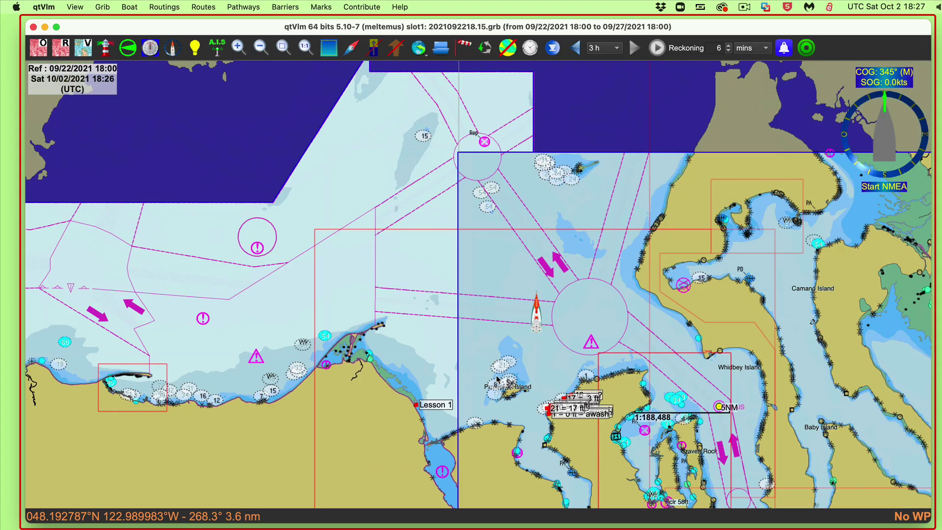
{"action": "scroll", "coordinate": [469, 278], "scroll_direction": "up", "scroll_amount": 1}
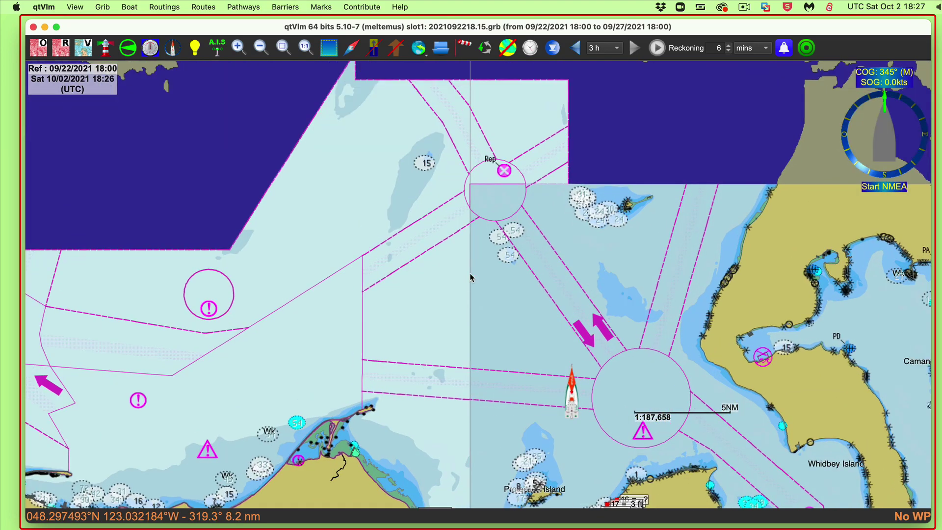
{"action": "scroll", "coordinate": [587, 418], "scroll_direction": "up", "scroll_amount": 5}
{"action": "scroll", "coordinate": [587, 418], "scroll_direction": "left", "scroll_amount": 4}
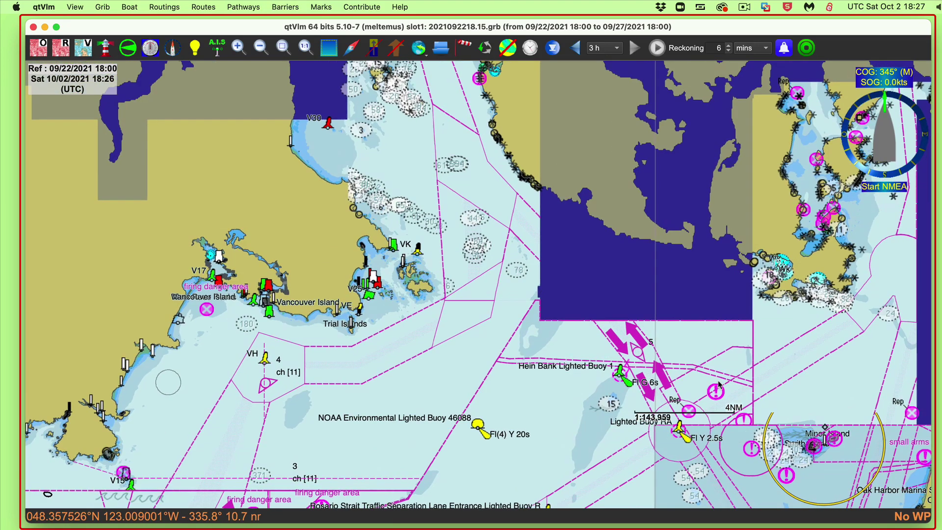
{"action": "scroll", "coordinate": [608, 370], "scroll_direction": "up", "scroll_amount": 2}
{"action": "scroll", "coordinate": [609, 372], "scroll_direction": "right", "scroll_amount": 10}
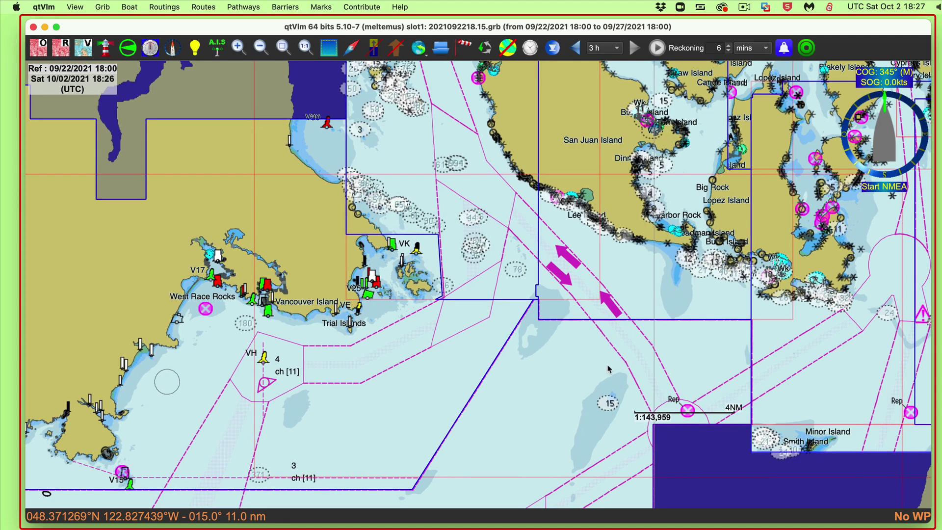
{"action": "scroll", "coordinate": [472, 339], "scroll_direction": "down", "scroll_amount": 4}
{"action": "scroll", "coordinate": [473, 338], "scroll_direction": "left", "scroll_amount": 2}
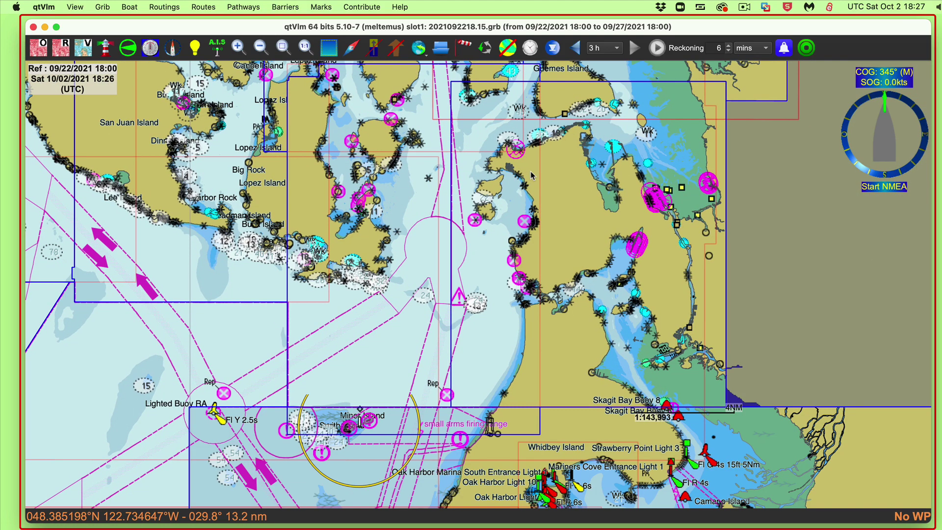
{"action": "scroll", "coordinate": [666, 196], "scroll_direction": "down", "scroll_amount": 5}
{"action": "scroll", "coordinate": [666, 196], "scroll_direction": "left", "scroll_amount": 4}
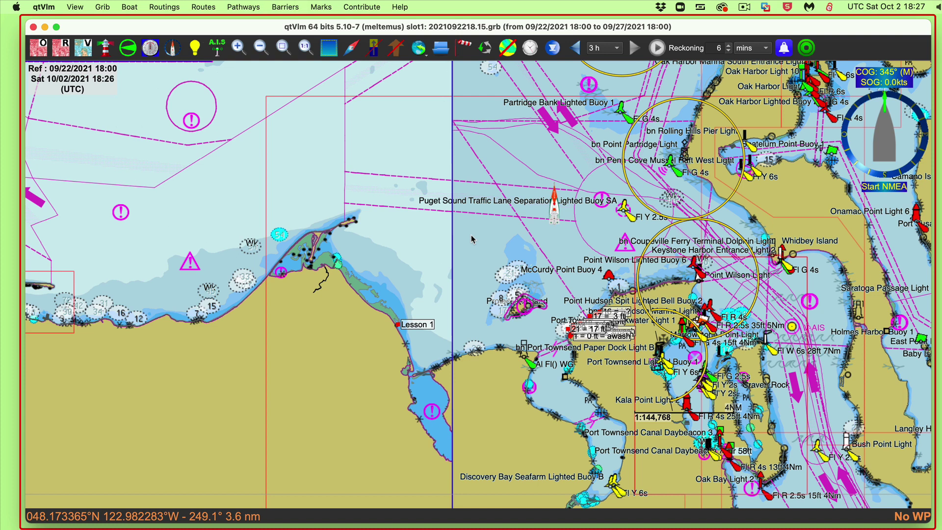
Set up a vector chart search in Displayed charts for the feature UWTROC with the attribute WATLEV
{"action": "key", "text": "super+f"}
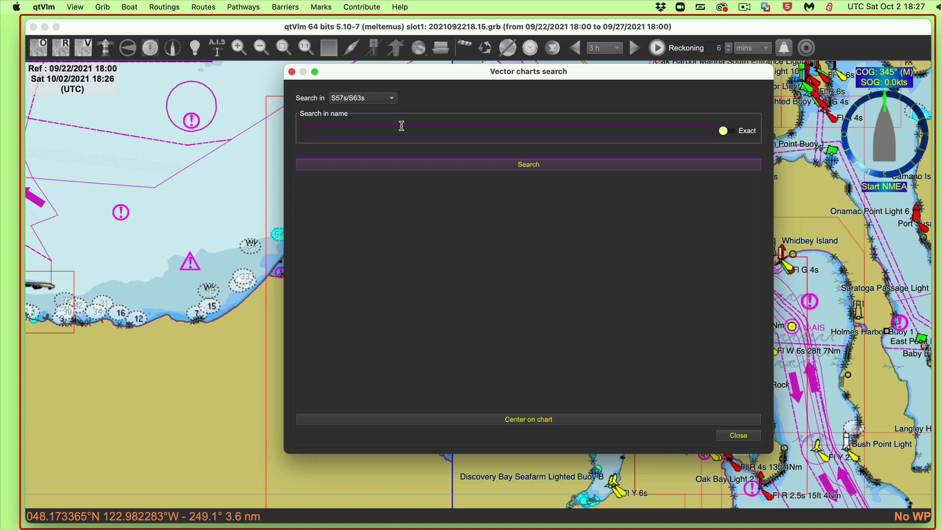
{"action": "left_click", "coordinate": [356, 101]}
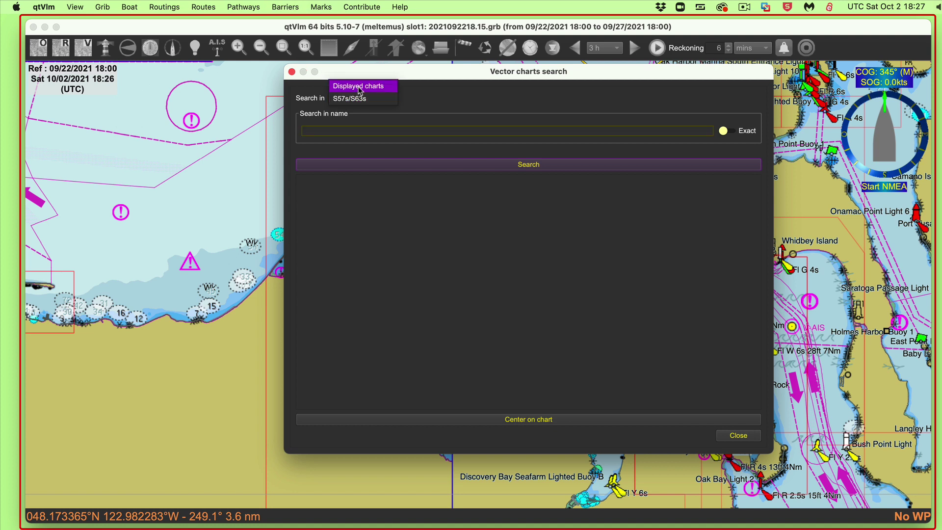
{"action": "left_click", "coordinate": [359, 87]}
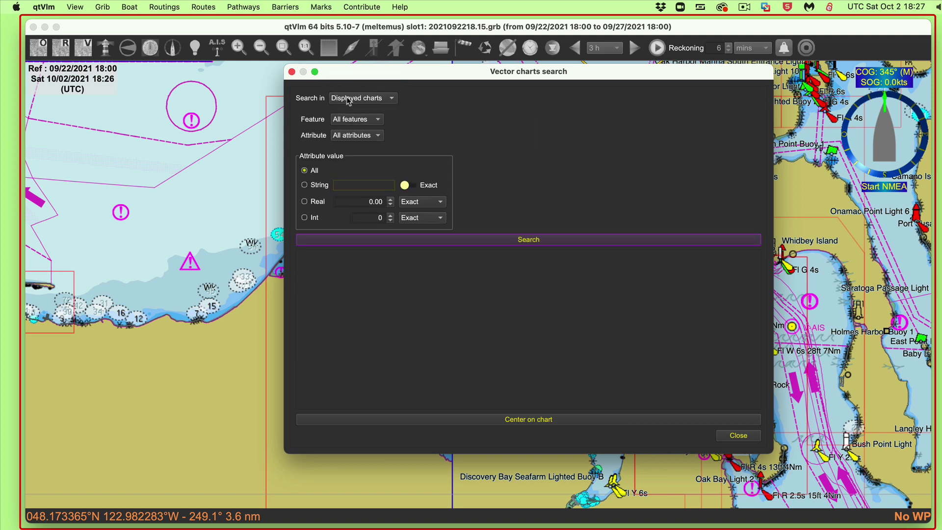
{"action": "left_click", "coordinate": [351, 123]}
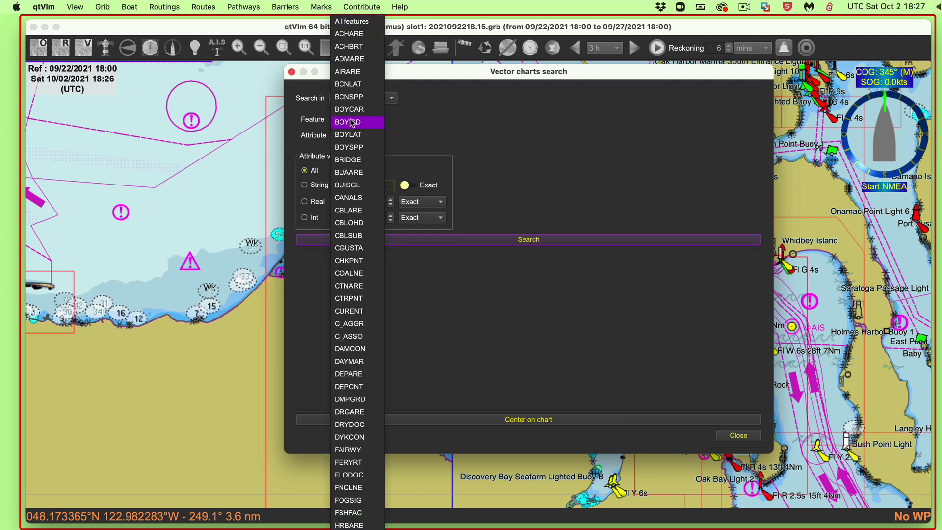
{"action": "scroll", "coordinate": [351, 123], "scroll_direction": "down", "scroll_amount": 18}
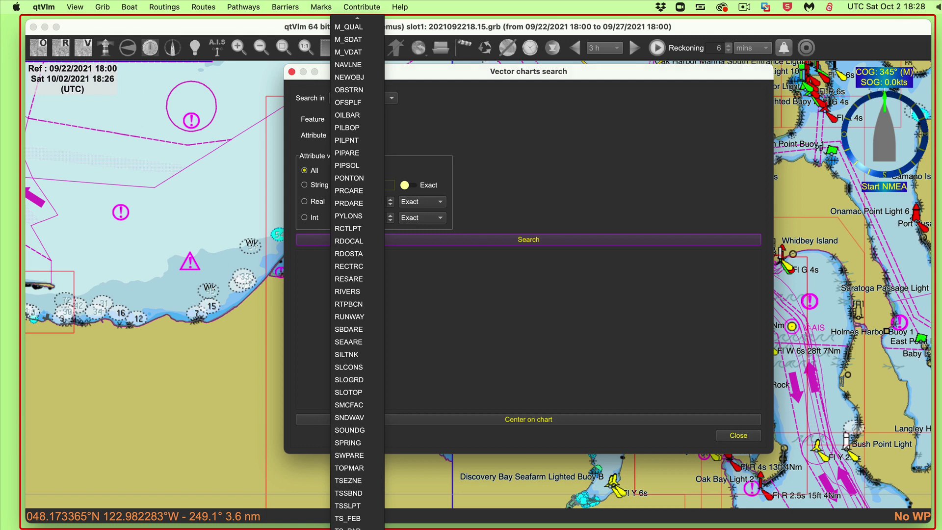
{"action": "left_click", "coordinate": [351, 523]}
{"action": "left_click", "coordinate": [357, 139]}
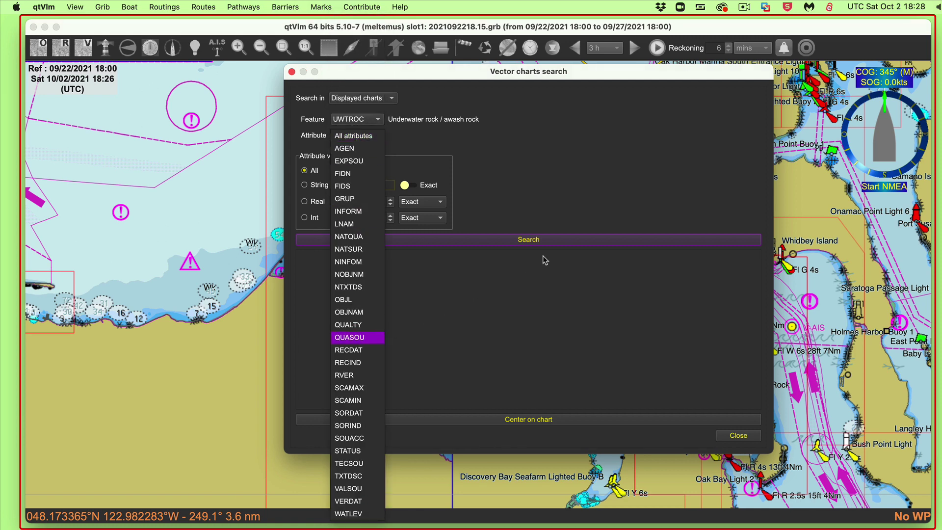
{"action": "left_click", "coordinate": [351, 515]}
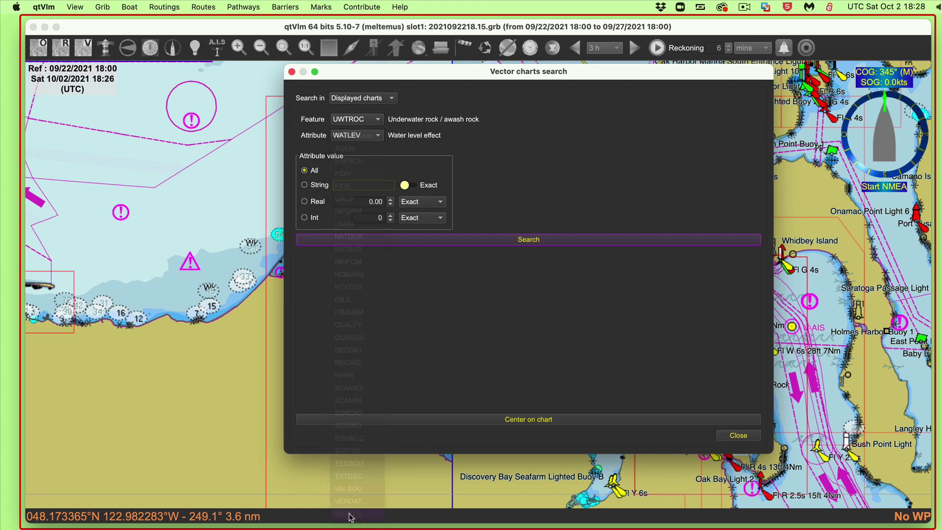
Switch to the s-57.com reference in Chrome, review the meanings of the WATLEV attribute codes and return to qtVlm's search
{"action": "key", "text": "super+Tab"}
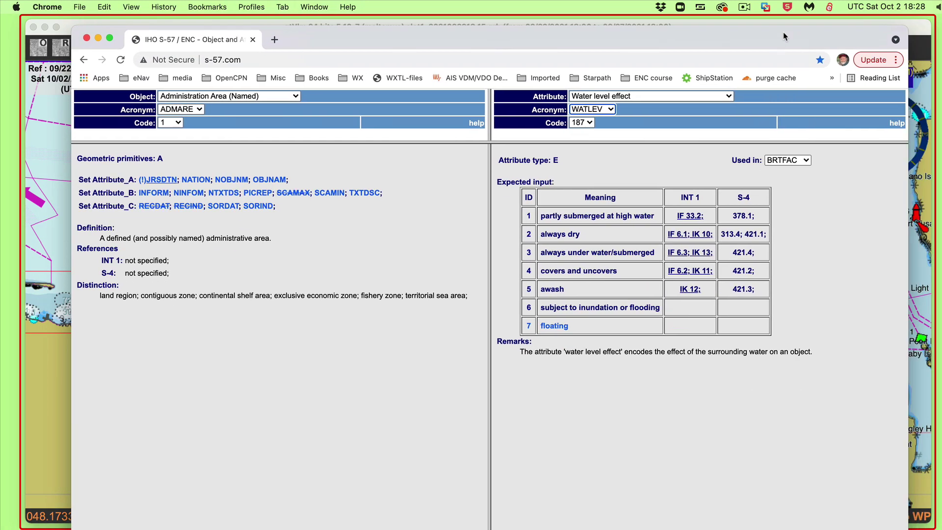
{"action": "left_click_drag", "start_coordinate": [784, 36], "coordinate": [782, 58]}
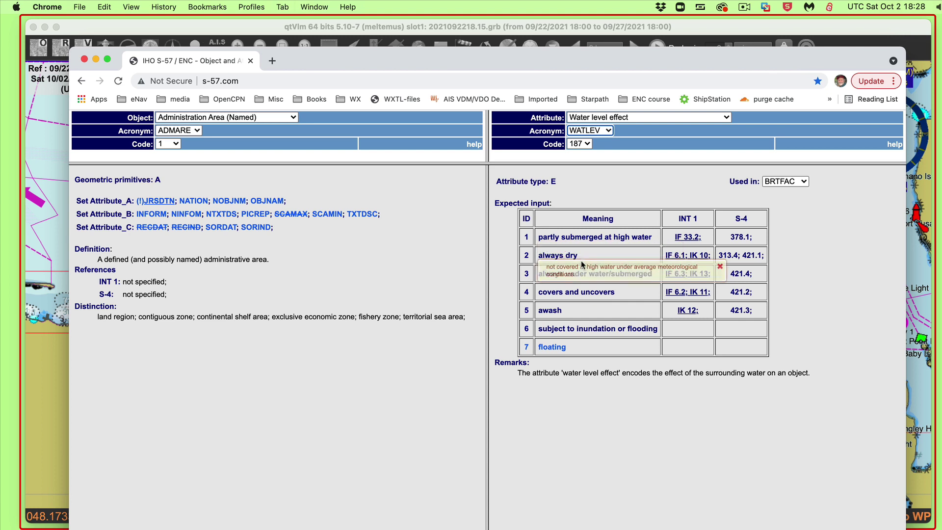
{"action": "mouse_move", "coordinate": [543, 290]}
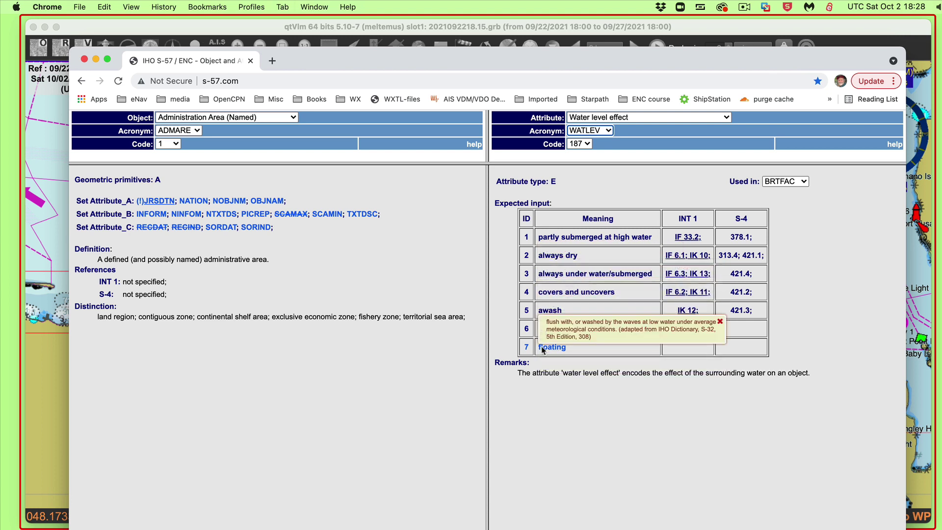
{"action": "mouse_move", "coordinate": [545, 240]}
{"action": "mouse_move", "coordinate": [605, 274]}
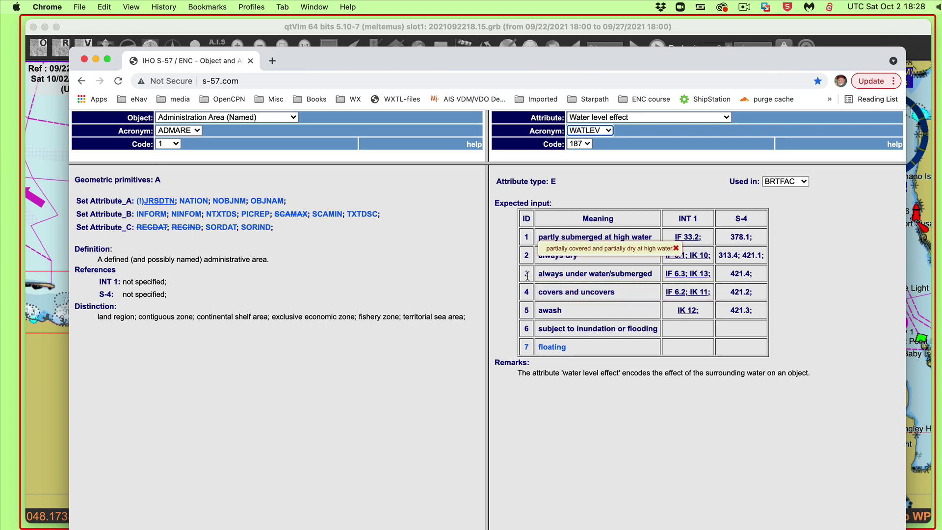
{"action": "left_click", "coordinate": [404, 45]}
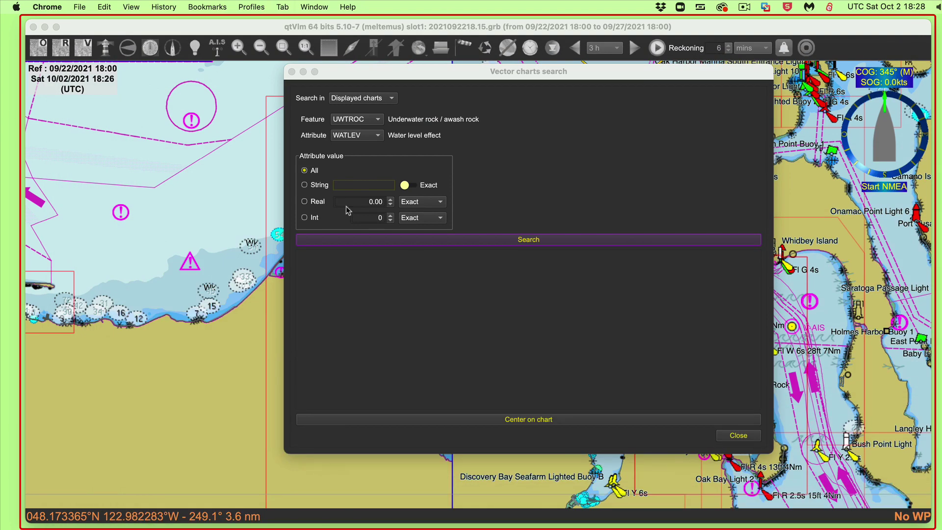
Search for underwater rocks whose WATLEV integer value is exactly 3 and look through the listed objects
{"action": "left_click", "coordinate": [305, 204]}
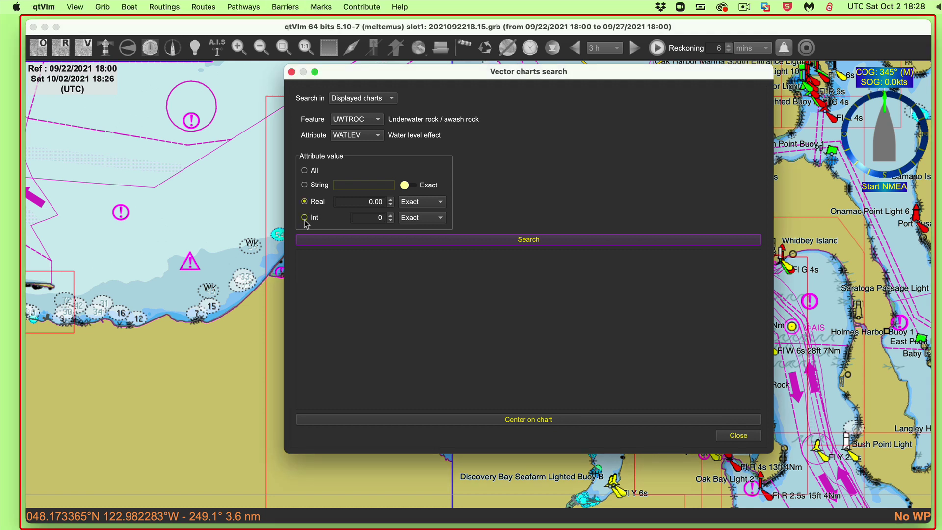
{"action": "left_click", "coordinate": [387, 218]}
{"action": "left_click", "coordinate": [459, 242]}
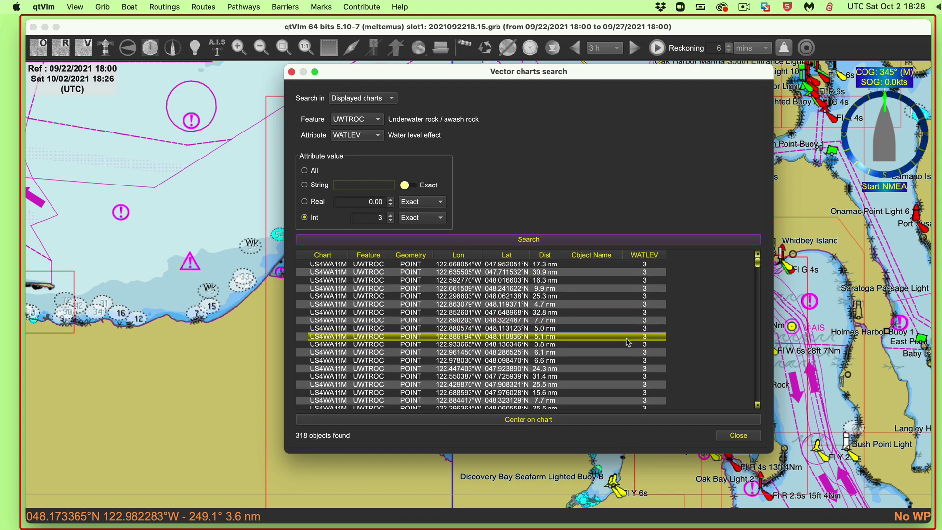
{"action": "scroll", "coordinate": [623, 342], "scroll_direction": "down", "scroll_amount": 10}
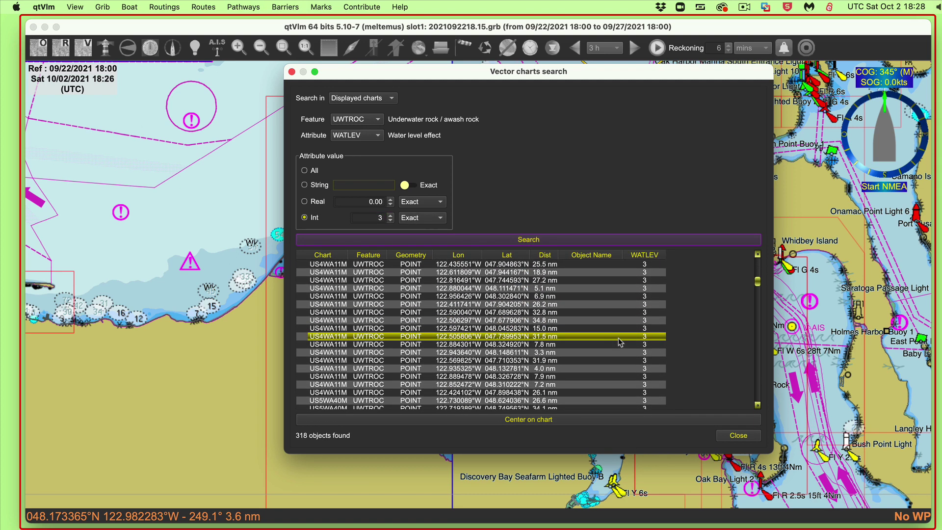
{"action": "scroll", "coordinate": [618, 337], "scroll_direction": "down", "scroll_amount": 10}
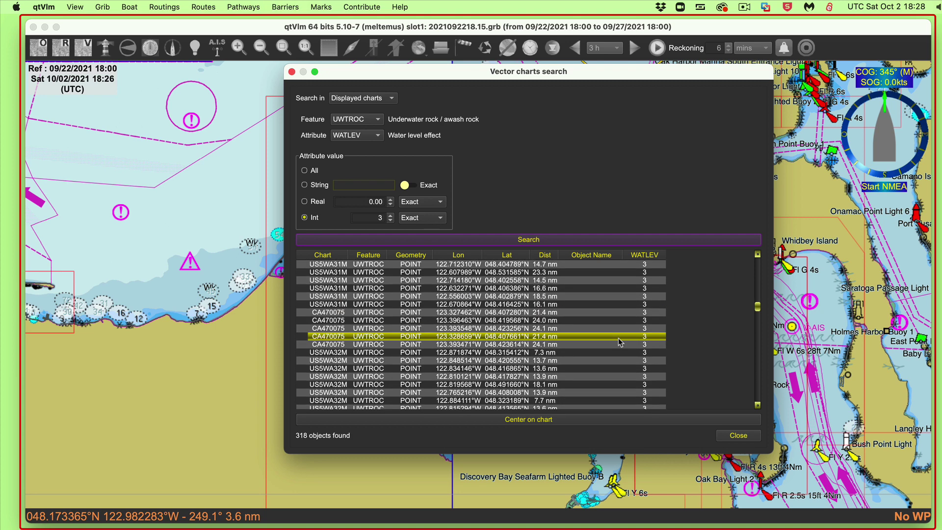
{"action": "scroll", "coordinate": [618, 337], "scroll_direction": "up", "scroll_amount": 8}
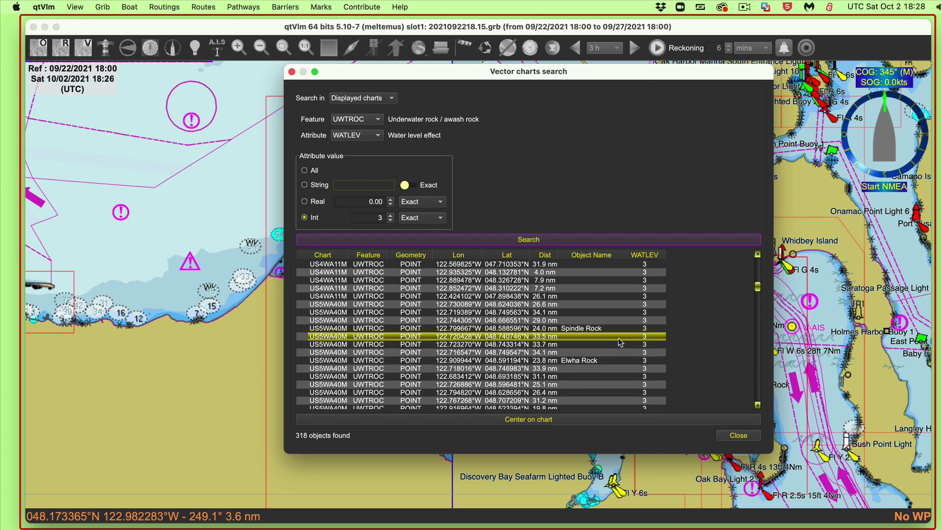
Center the chart on the US4WA11M rock at 122.852472°W 048.310222°N, uncover the marked spot and close the vector charts search
{"action": "left_click", "coordinate": [548, 352]}
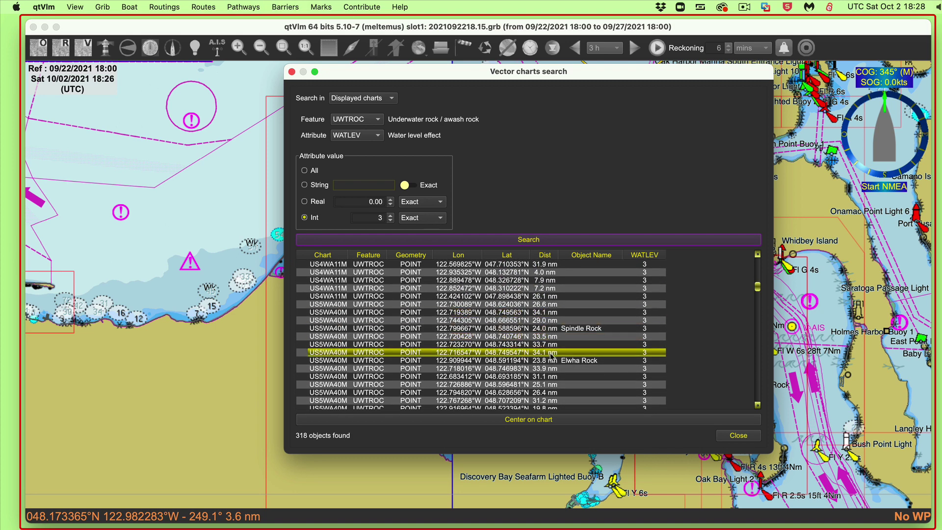
{"action": "left_click_drag", "start_coordinate": [549, 358], "coordinate": [517, 291]}
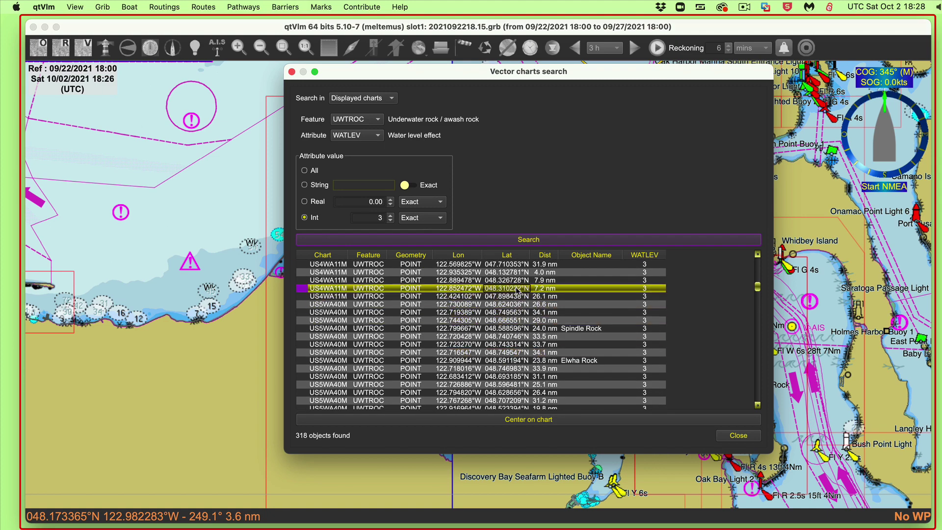
{"action": "double_click", "coordinate": [518, 291]}
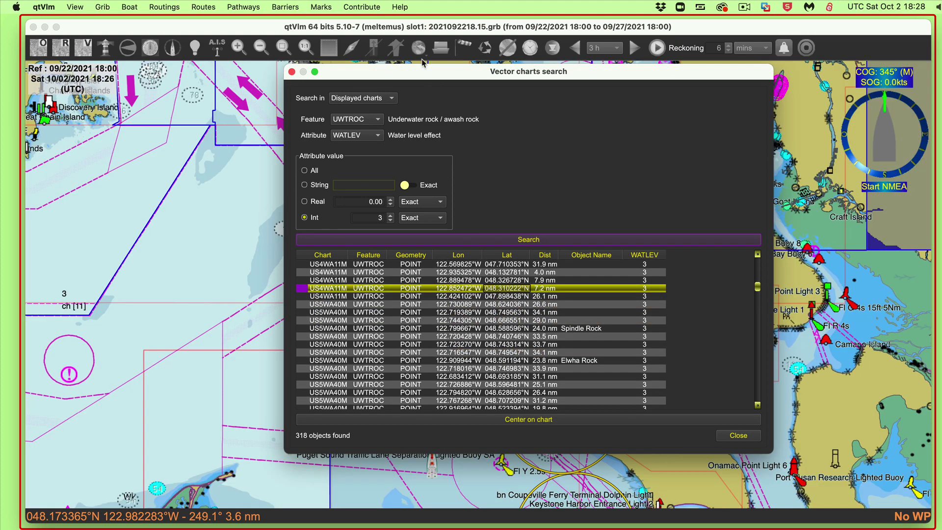
{"action": "left_click_drag", "start_coordinate": [413, 71], "coordinate": [565, 102]}
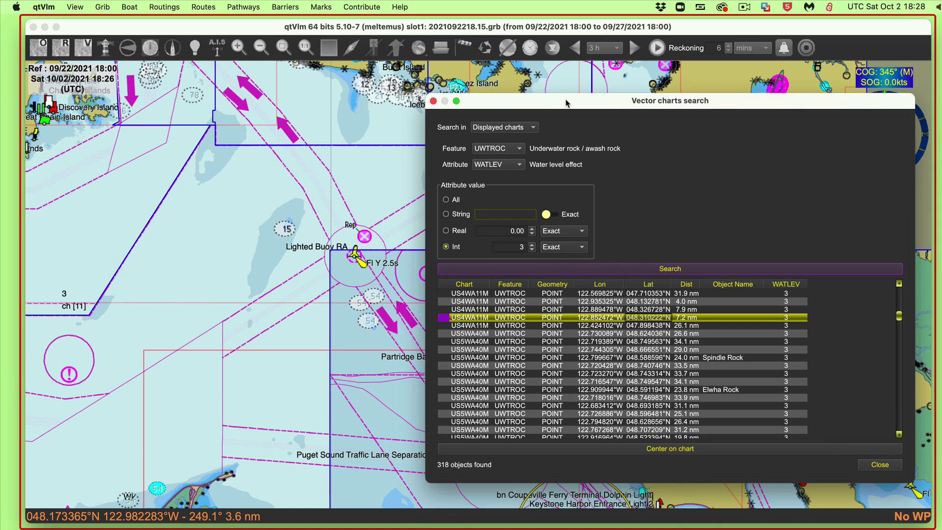
{"action": "scroll", "coordinate": [618, 413], "scroll_direction": "up", "scroll_amount": 1}
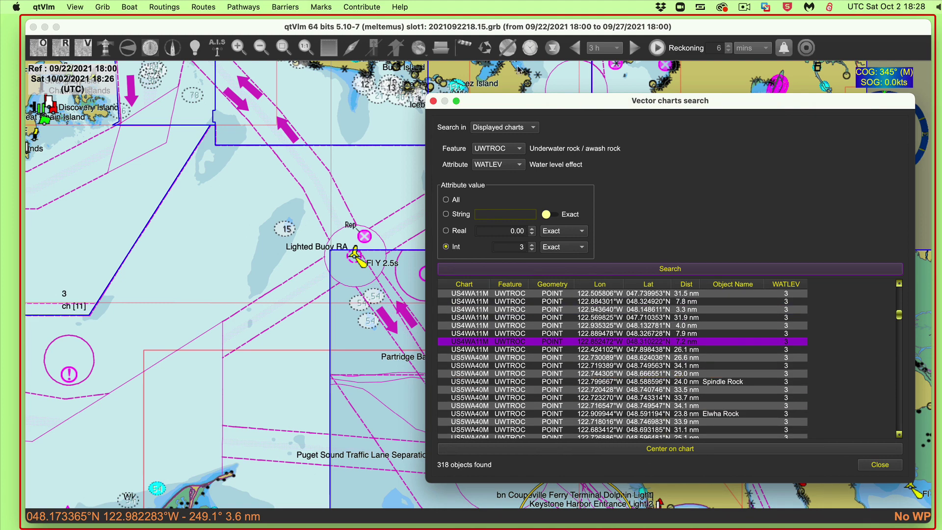
{"action": "left_click", "coordinate": [433, 100]}
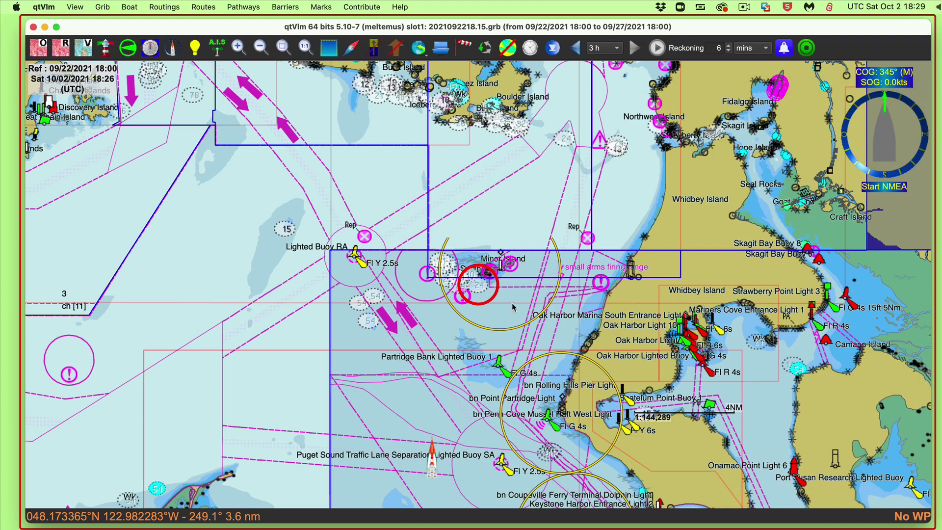
Select a rectangular area around Protection Island, about 2.6 nm along its diagonal, at a scale of about 1:16,131
{"action": "key", "text": "Down"}
{"action": "key", "text": "Left"}
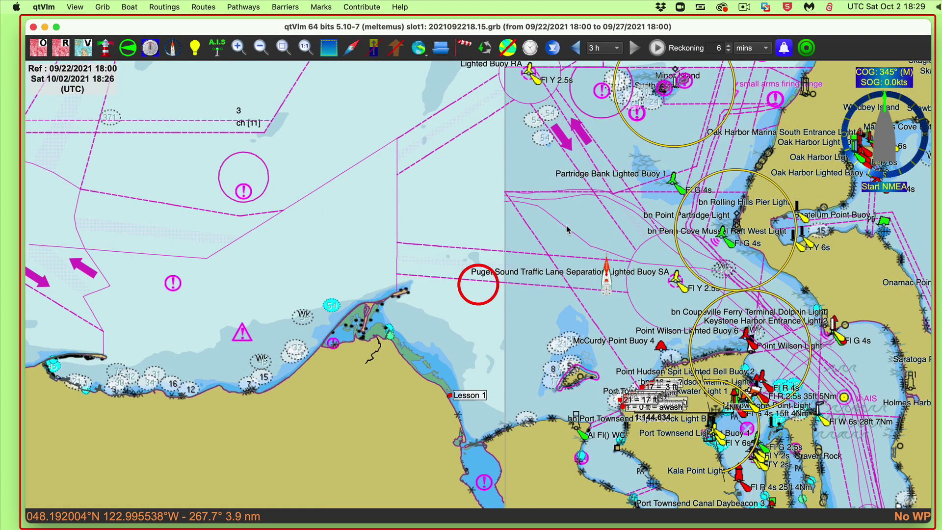
{"action": "key", "text": "Down"}
{"action": "key", "text": "Right"}
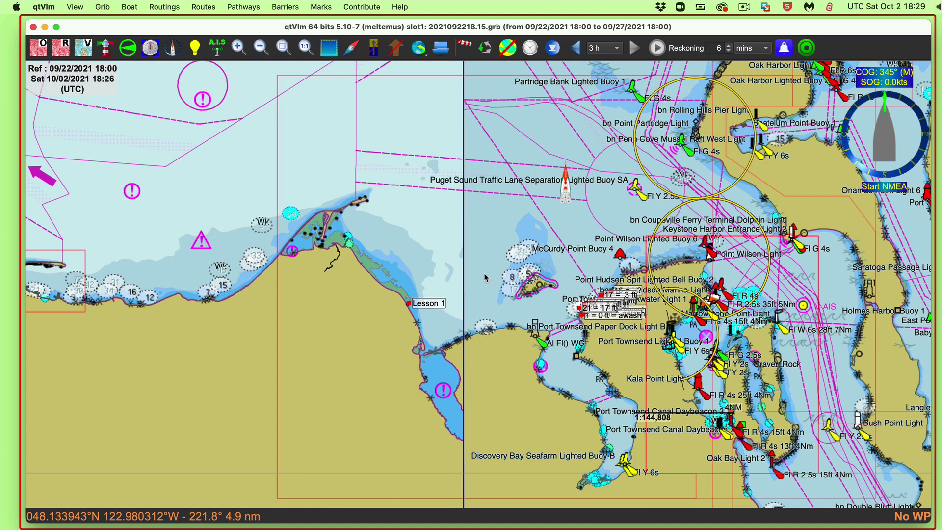
{"action": "left_click_drag", "start_coordinate": [497, 252], "coordinate": [573, 301]}
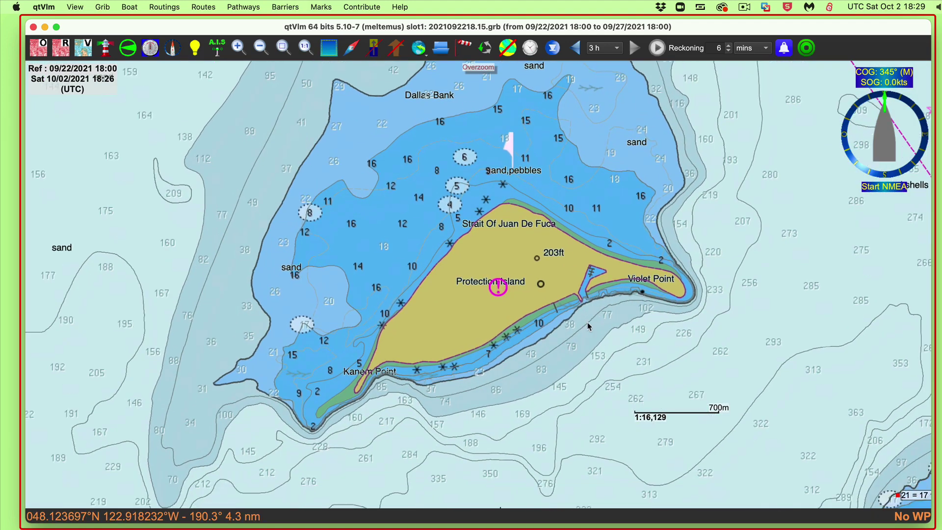
{"action": "left_click_drag", "start_coordinate": [589, 326], "coordinate": [478, 311]}
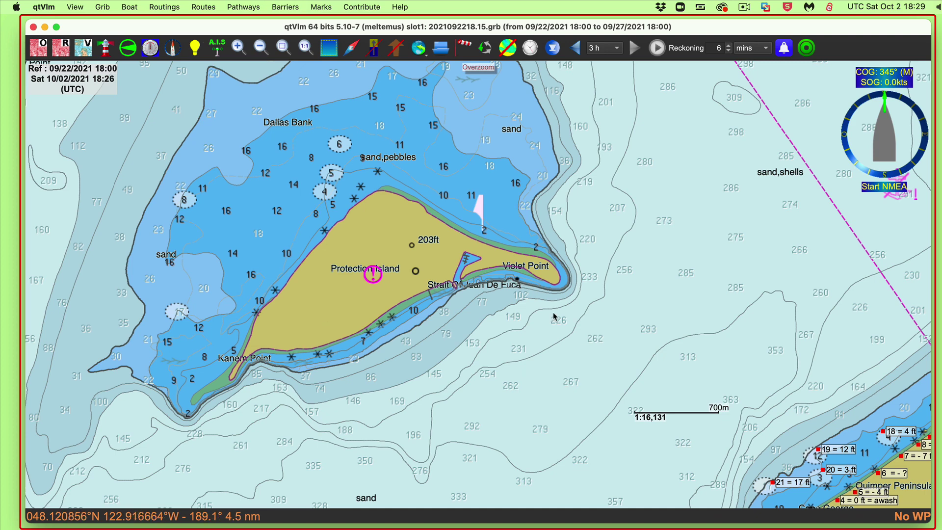
{"action": "scroll", "coordinate": [540, 436], "scroll_direction": "up", "scroll_amount": 1}
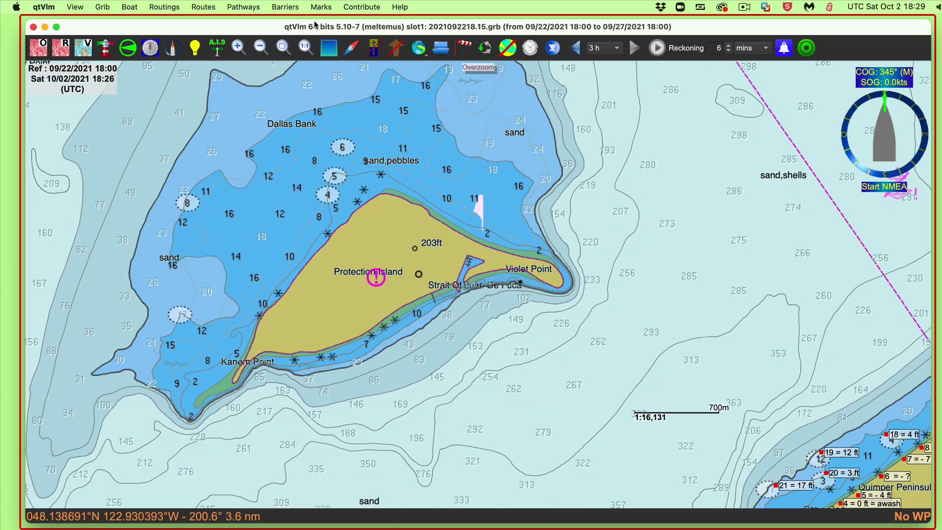
{"action": "left_click", "coordinate": [329, 48]}
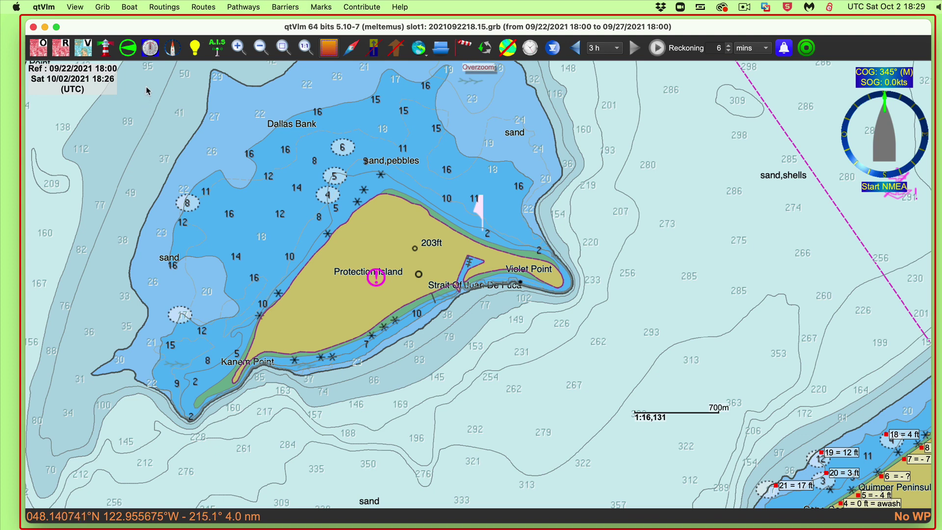
{"action": "left_click_drag", "start_coordinate": [147, 88], "coordinate": [598, 449]}
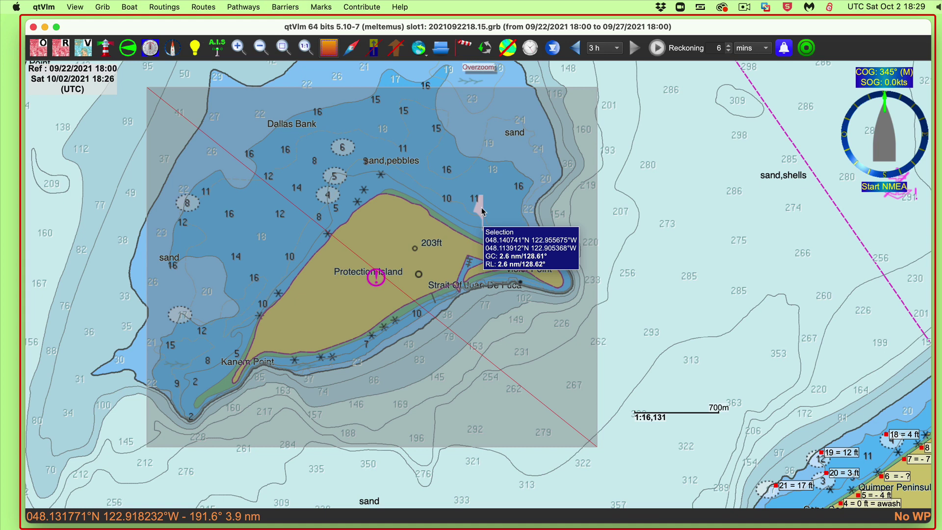
Open a new vector charts search for the selected area in Displayed charts and set the feature to UWTROC
{"action": "key", "text": "super+f"}
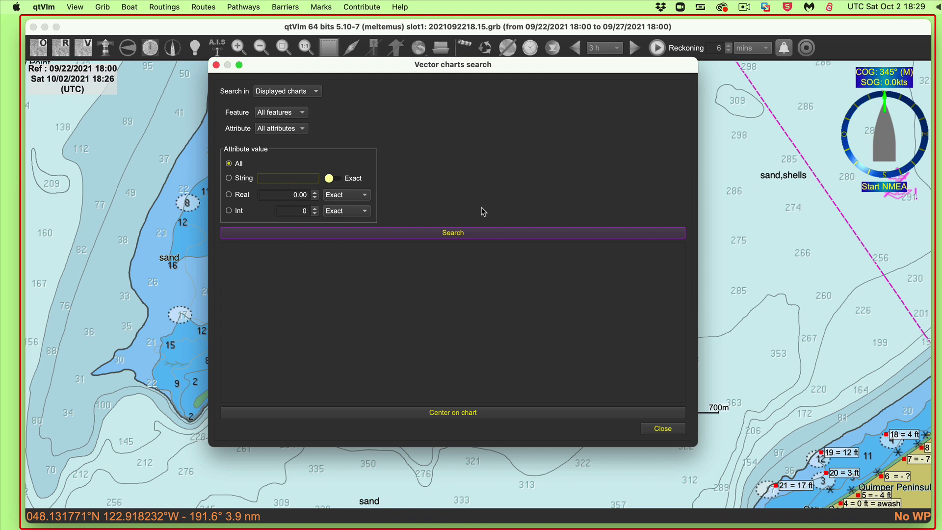
{"action": "left_click", "coordinate": [289, 93]}
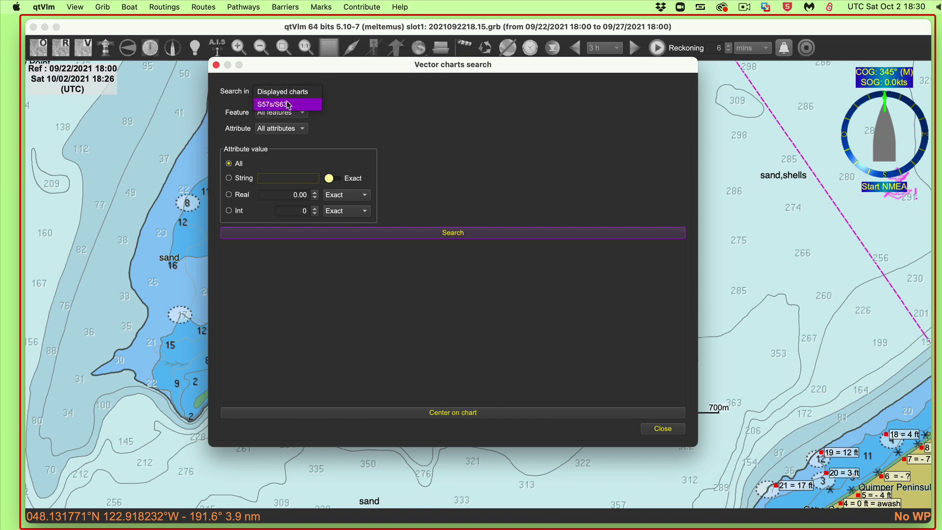
{"action": "left_click", "coordinate": [292, 95]}
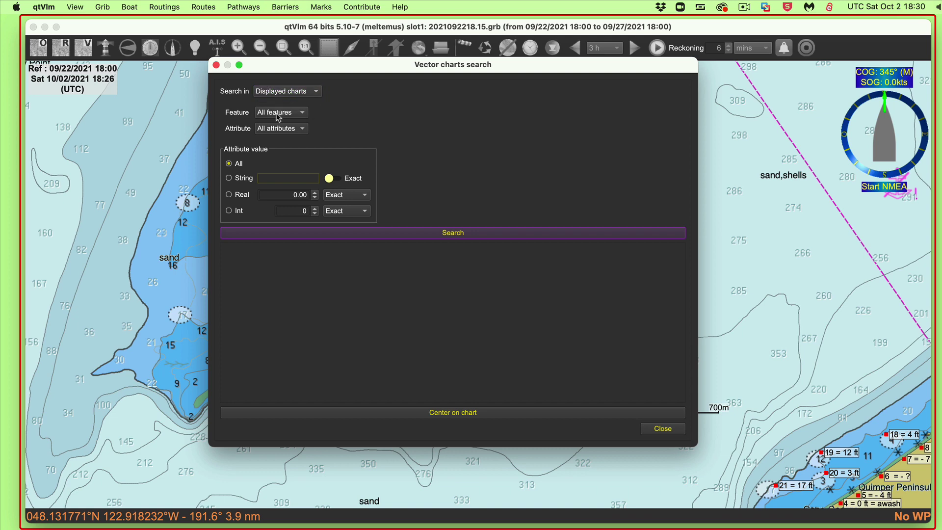
{"action": "left_click", "coordinate": [278, 116]}
{"action": "scroll", "coordinate": [278, 117], "scroll_direction": "down", "scroll_amount": 1}
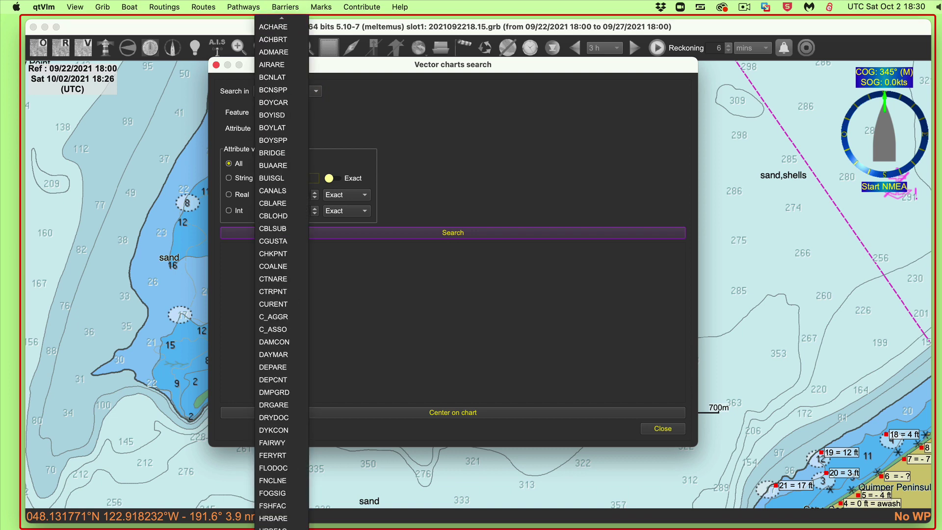
{"action": "scroll", "coordinate": [278, 116], "scroll_direction": "up", "scroll_amount": 1}
{"action": "left_click", "coordinate": [279, 78]}
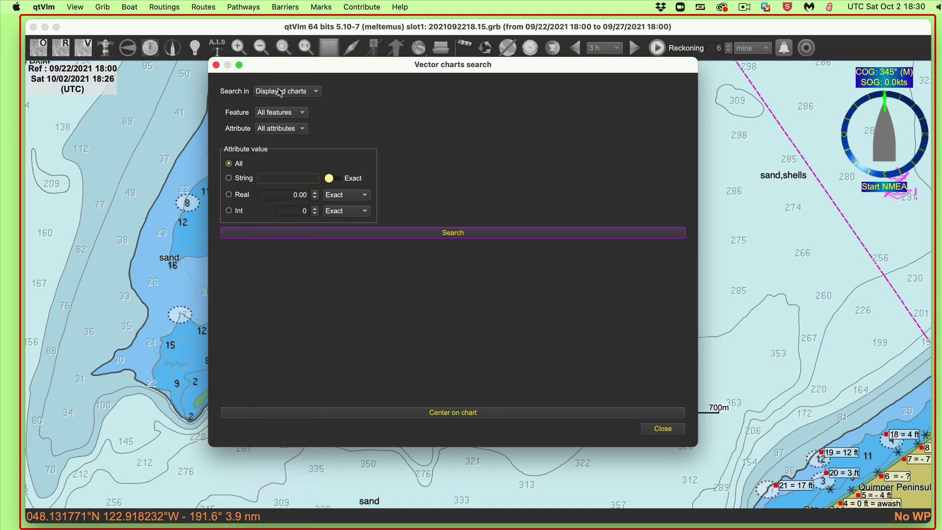
{"action": "left_click", "coordinate": [278, 116]}
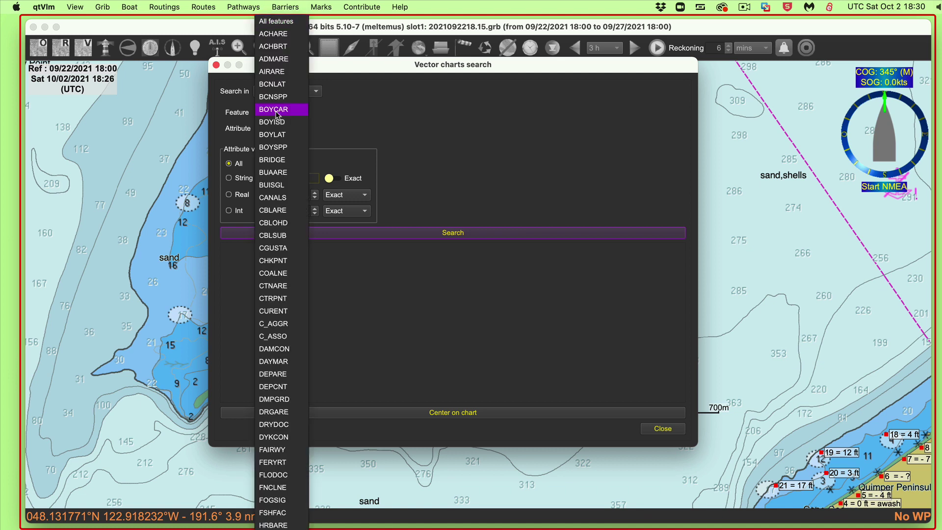
{"action": "scroll", "coordinate": [278, 115], "scroll_direction": "down", "scroll_amount": 20}
{"action": "scroll", "coordinate": [274, 493], "scroll_direction": "down", "scroll_amount": 2}
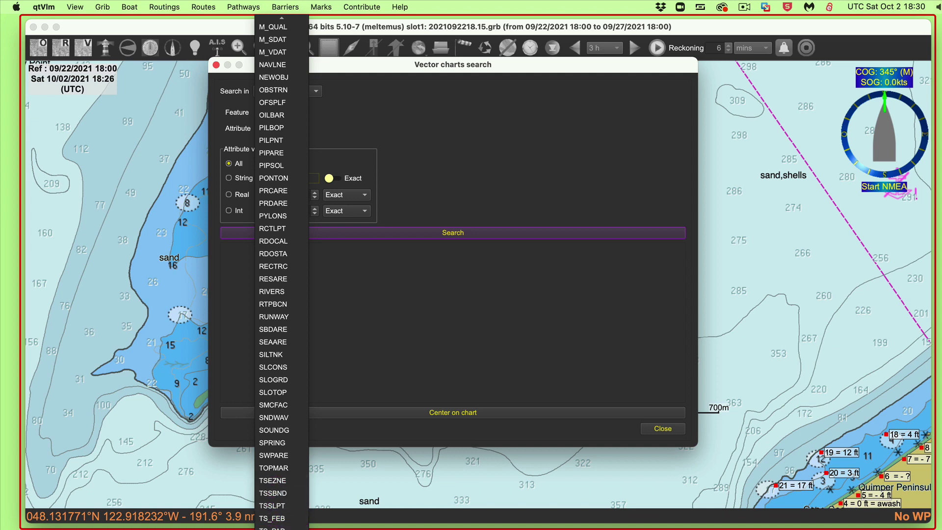
{"action": "left_click", "coordinate": [222, 408]}
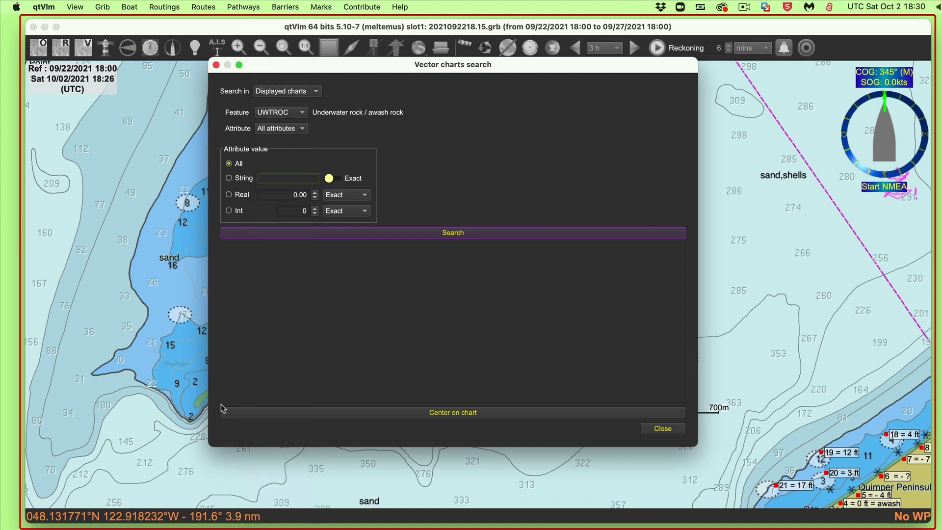
Search for underwater rocks whose VALSOU attribute has a real value less than 0.00
{"action": "left_click", "coordinate": [276, 129]}
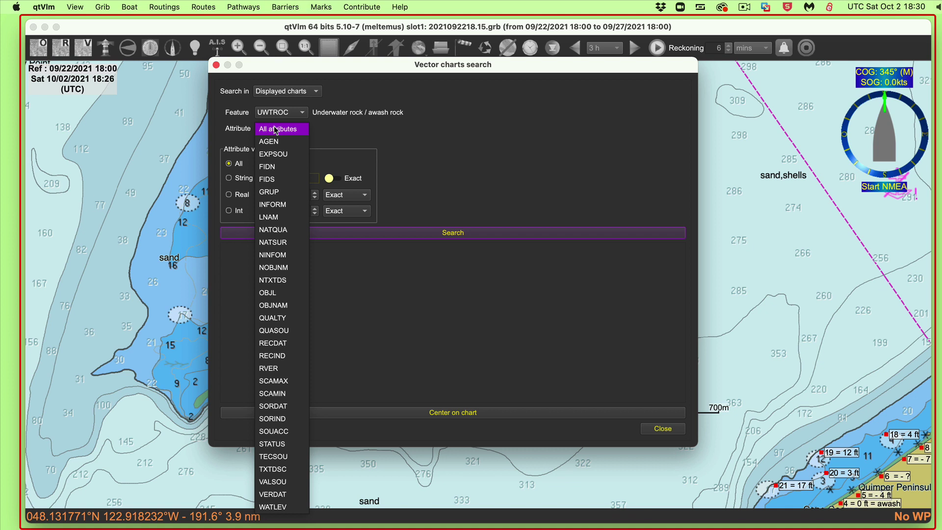
{"action": "left_click", "coordinate": [284, 482]}
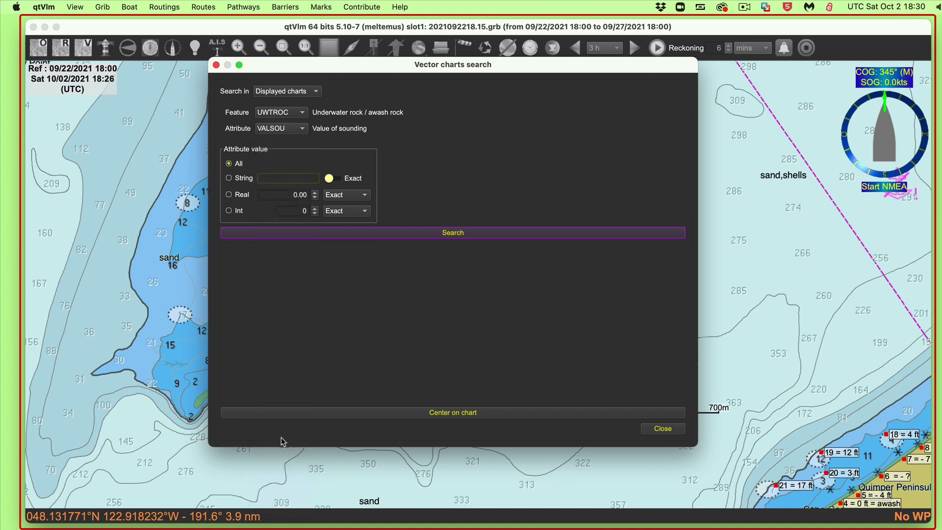
{"action": "left_click", "coordinate": [229, 195]}
{"action": "left_click", "coordinate": [342, 199]}
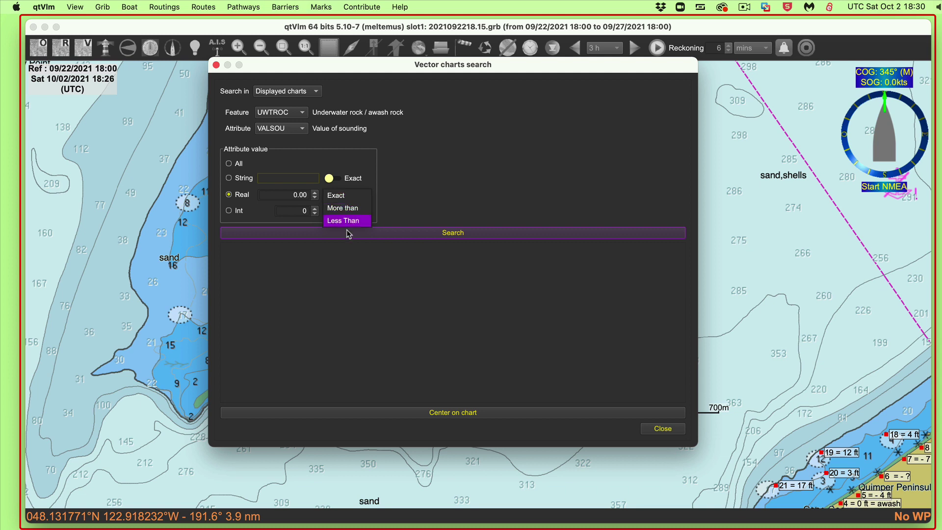
{"action": "left_click", "coordinate": [347, 222]}
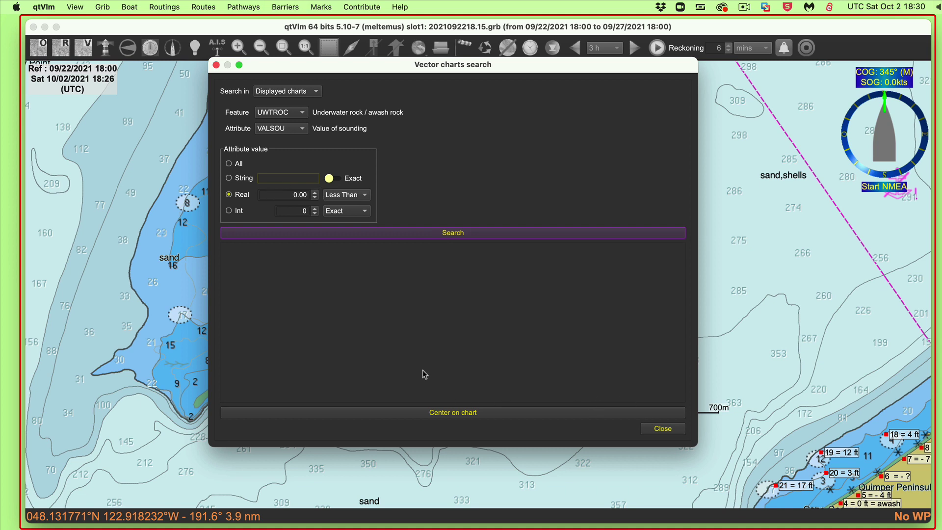
{"action": "left_click", "coordinate": [481, 235]}
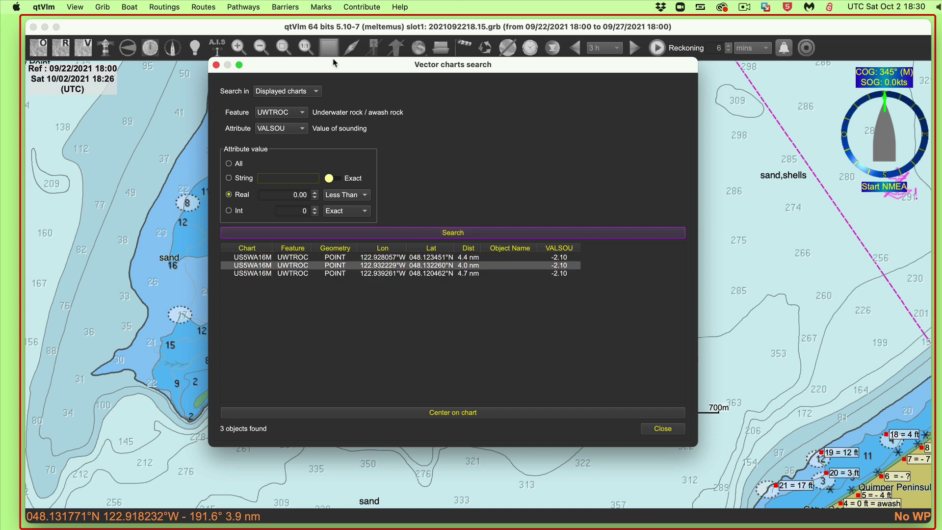
Uncover the island and center the chart on the first and second rocks found in turn, and close the search
{"action": "left_click_drag", "start_coordinate": [337, 65], "coordinate": [638, 80]}
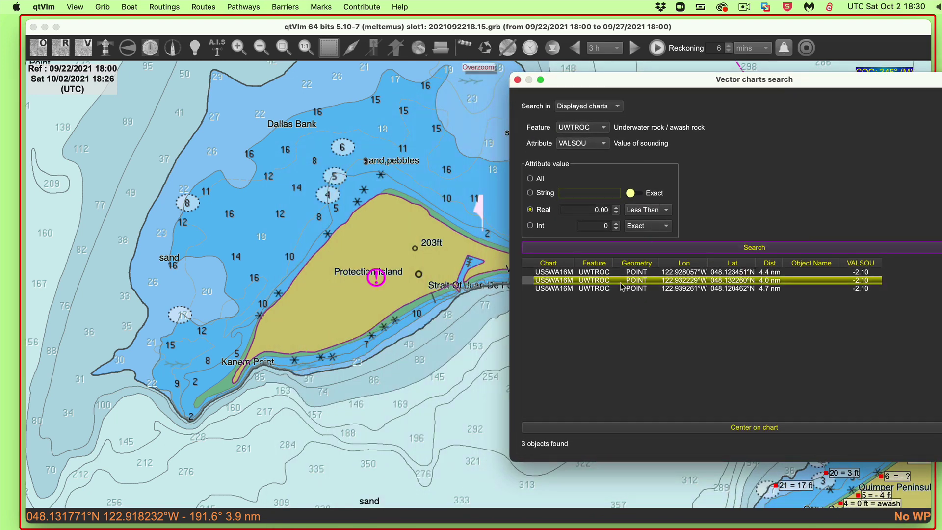
{"action": "left_click", "coordinate": [543, 277]}
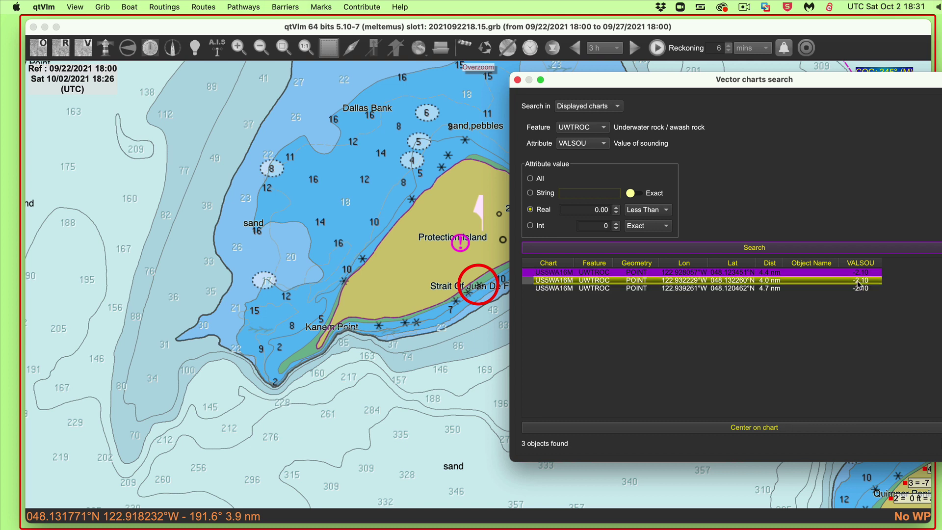
{"action": "left_click", "coordinate": [608, 283]}
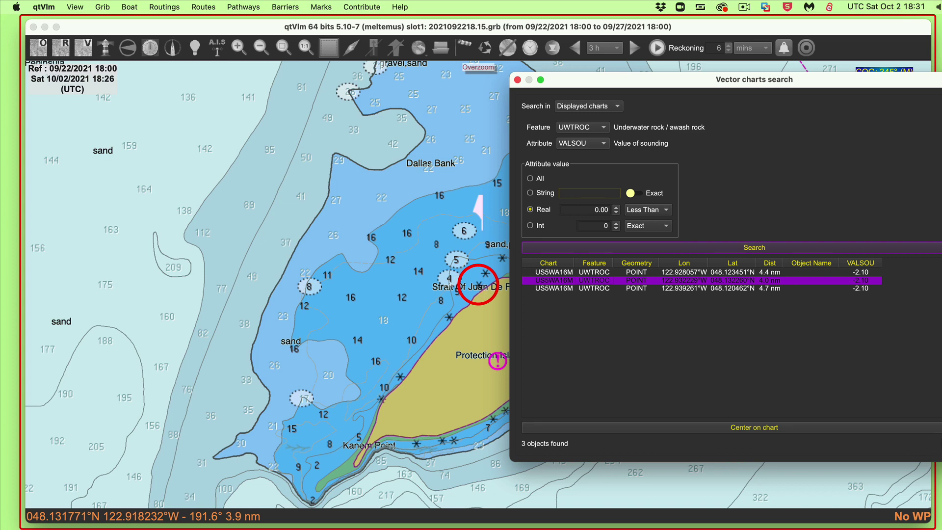
{"action": "key", "text": "Escape"}
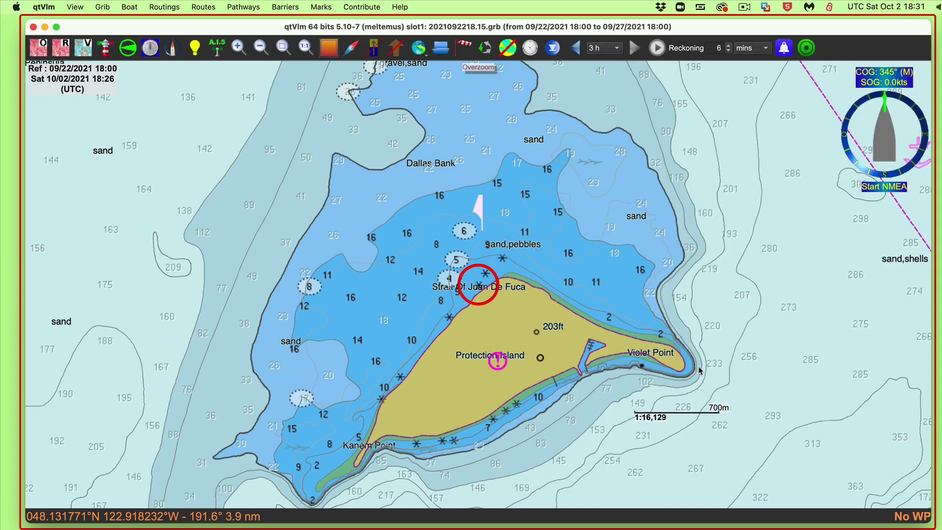
Inspect the vector chart elements of the highlighted underwater rock off Protection Island's north shore, and close the element details
{"action": "right_click", "coordinate": [481, 287]}
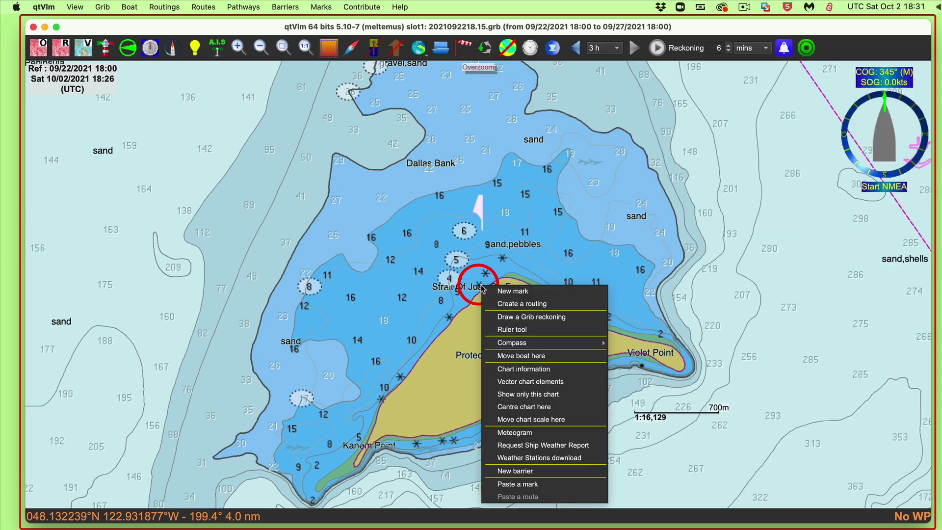
{"action": "left_click", "coordinate": [521, 382]}
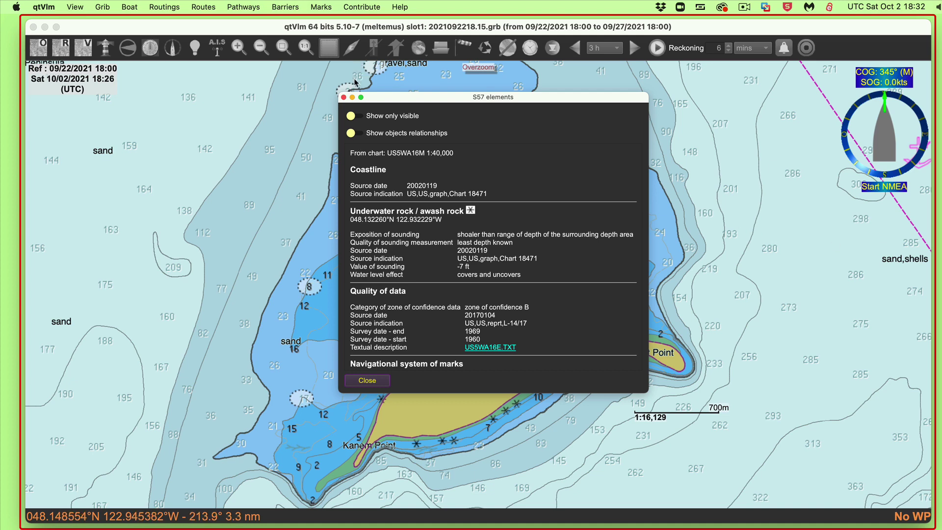
{"action": "left_click", "coordinate": [343, 97]}
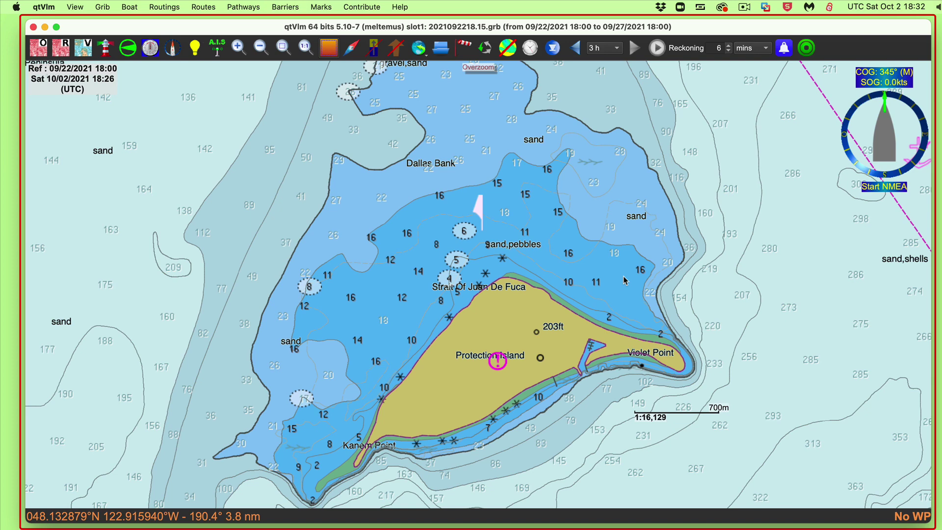
{"action": "scroll", "coordinate": [582, 323], "scroll_direction": "down", "scroll_amount": 1}
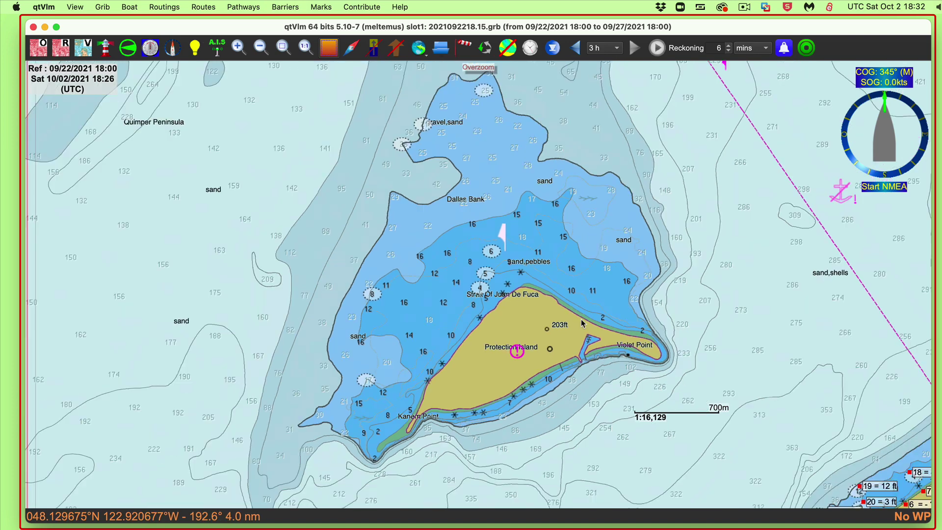
{"action": "scroll", "coordinate": [582, 323], "scroll_direction": "down", "scroll_amount": 1}
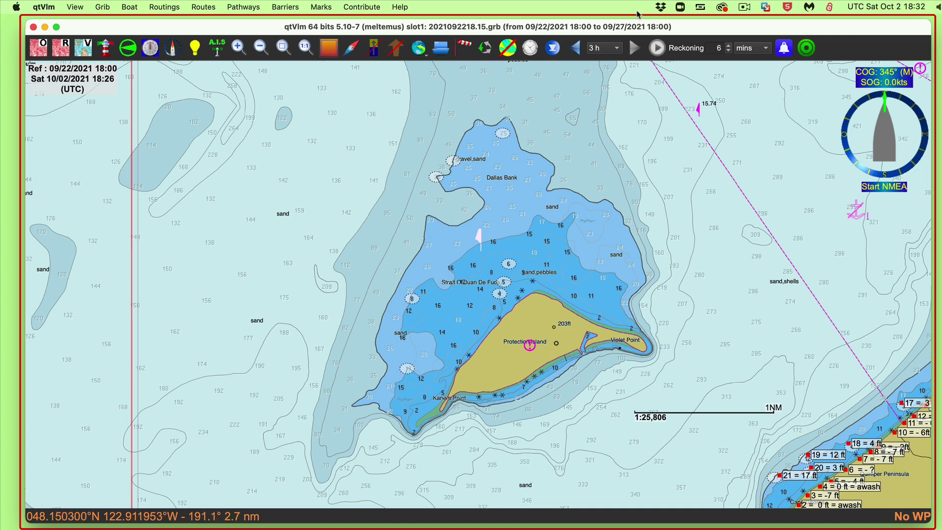
{"action": "left_click", "coordinate": [743, 6]}
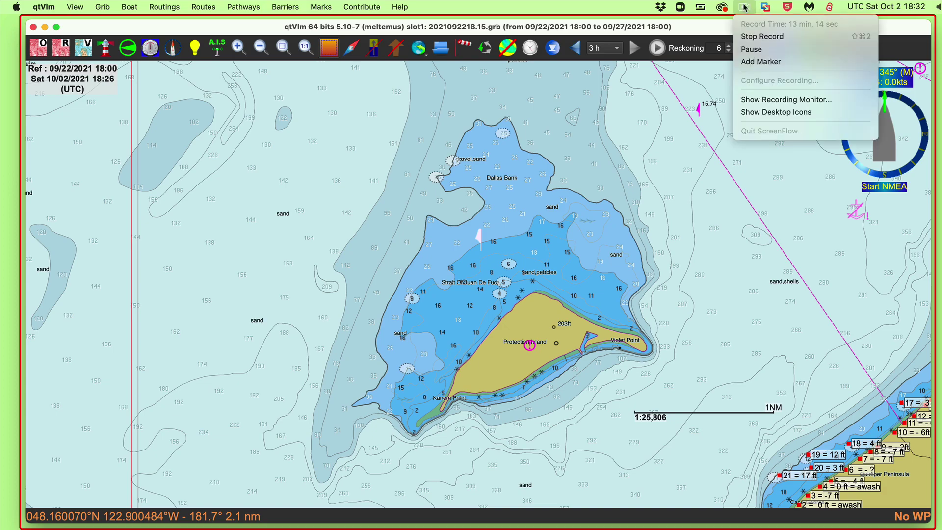